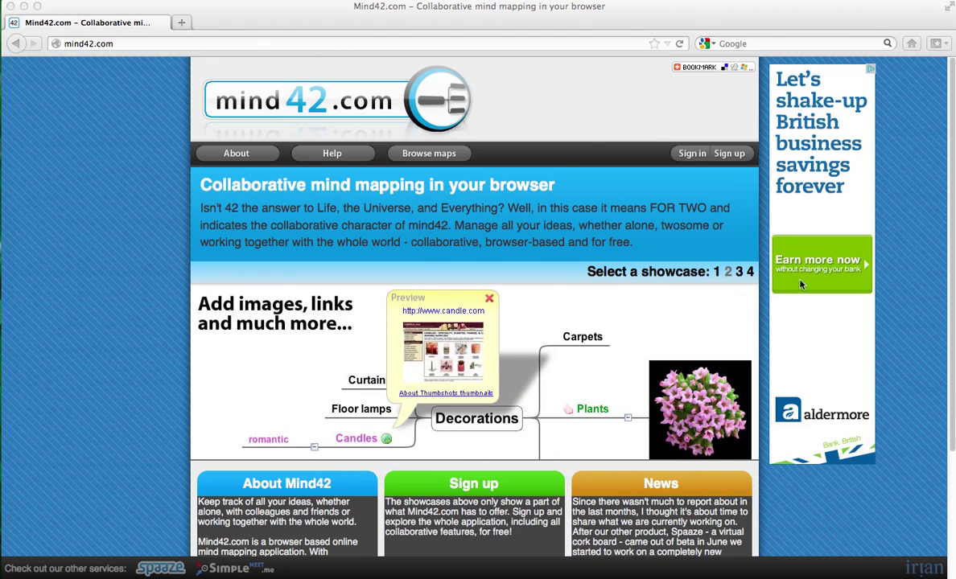
Open the Mind42 sign-in page, accept the terms of use and opt out of the newsletter.
{"action": "left_click", "coordinate": [687, 157]}
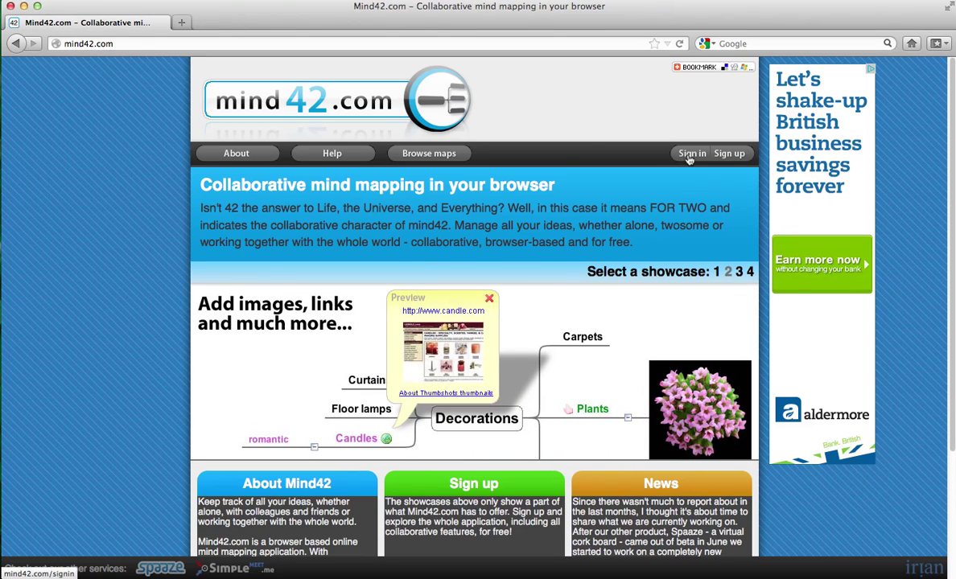
{"action": "left_click", "coordinate": [688, 158]}
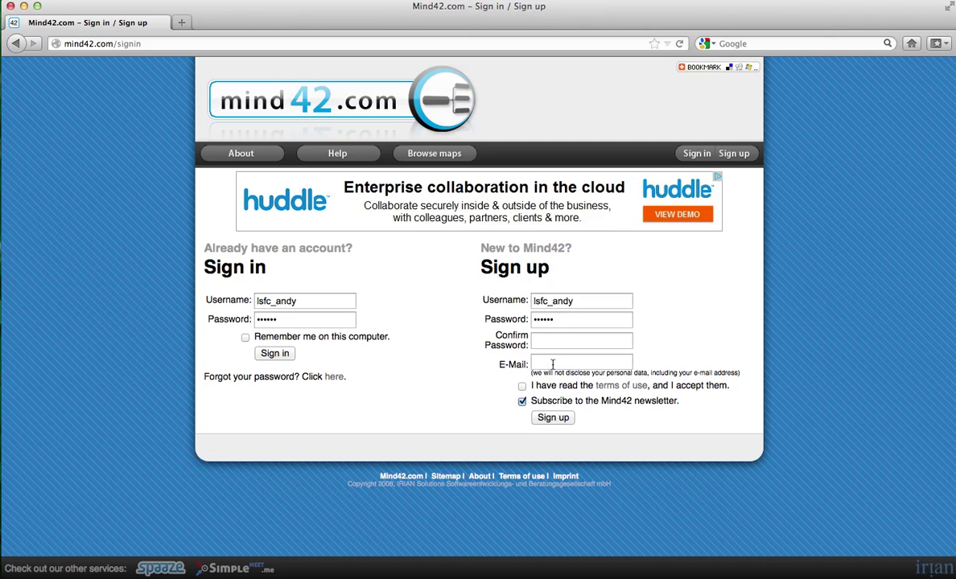
{"action": "left_click", "coordinate": [521, 386]}
{"action": "left_click", "coordinate": [522, 401]}
Sign in and open the Synthesisers mind map from the mind map manager.
{"action": "left_click", "coordinate": [286, 354]}
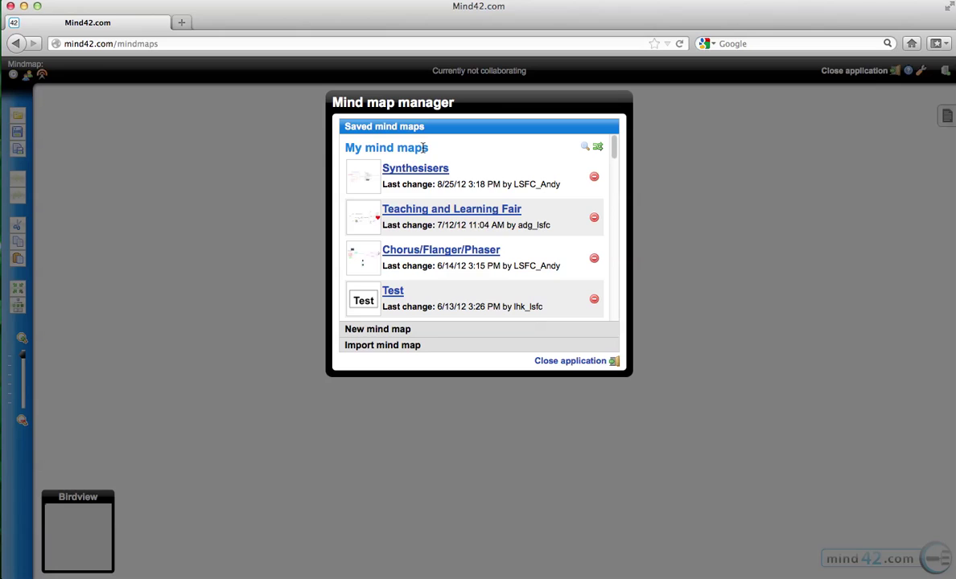
{"action": "key", "text": "XF86MonBrightnessUp"}
{"action": "left_click_drag", "start_coordinate": [615, 149], "coordinate": [615, 143]}
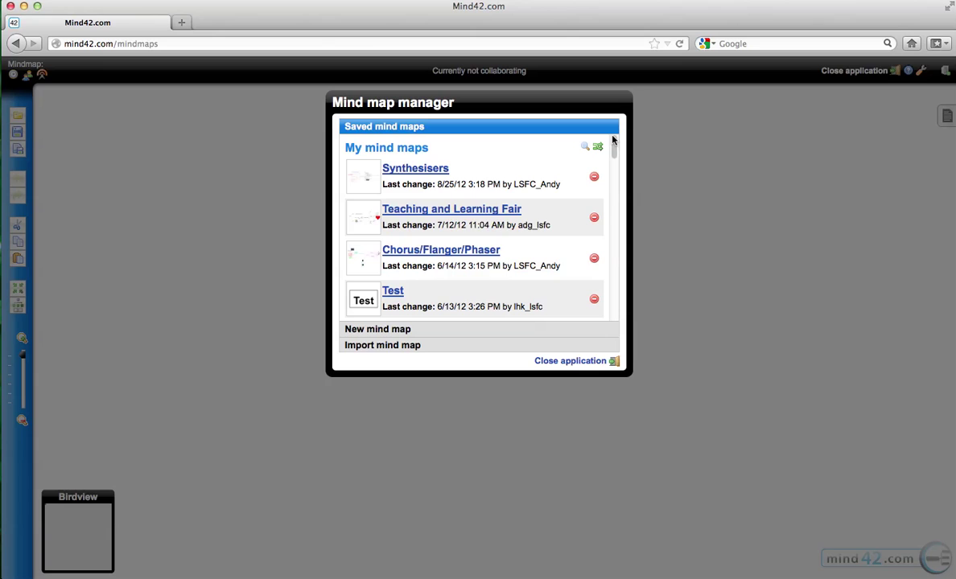
{"action": "left_click", "coordinate": [410, 174]}
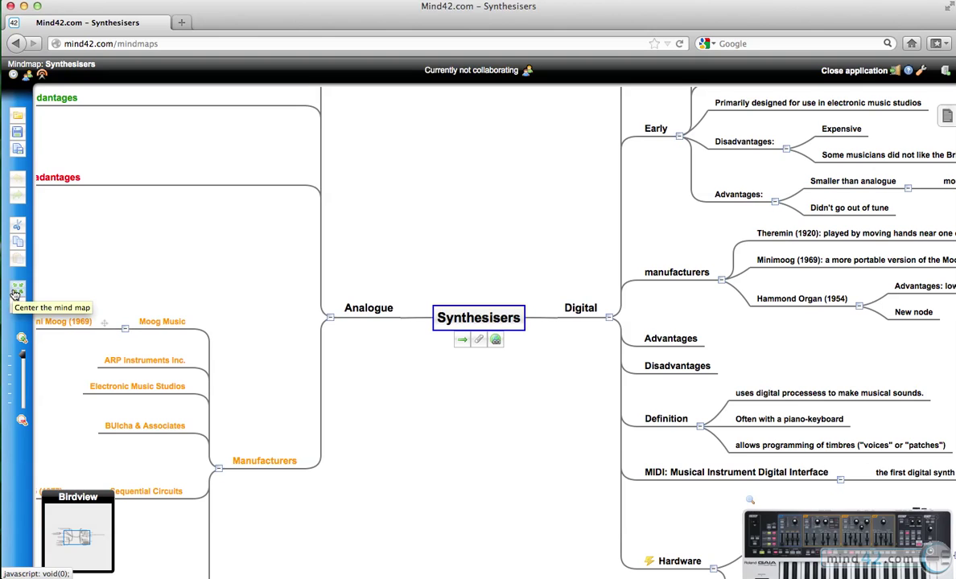
Collapse Synthesisers to its Analogue and Digital branches, browse the saved maps, and save.
{"action": "left_click", "coordinate": [17, 286]}
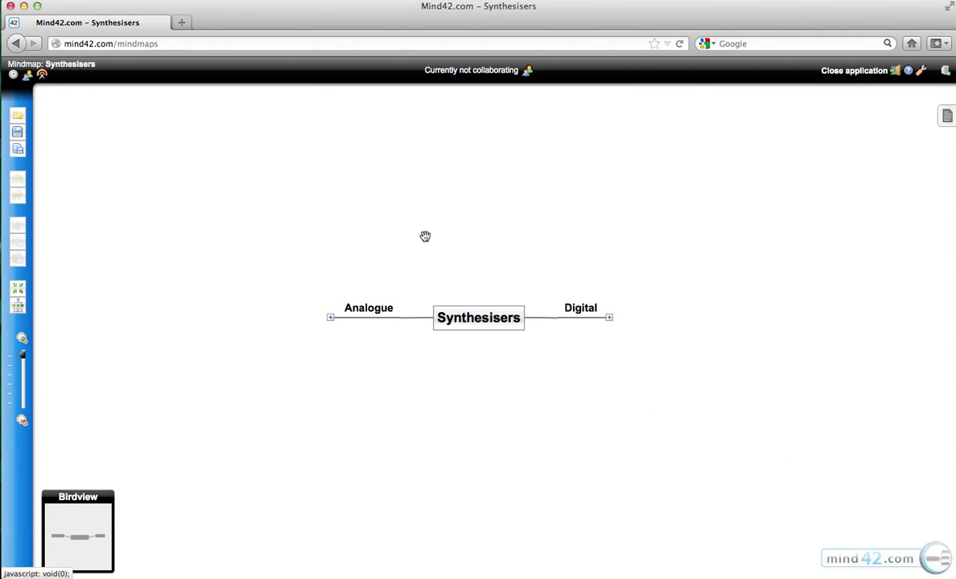
{"action": "left_click", "coordinate": [16, 118]}
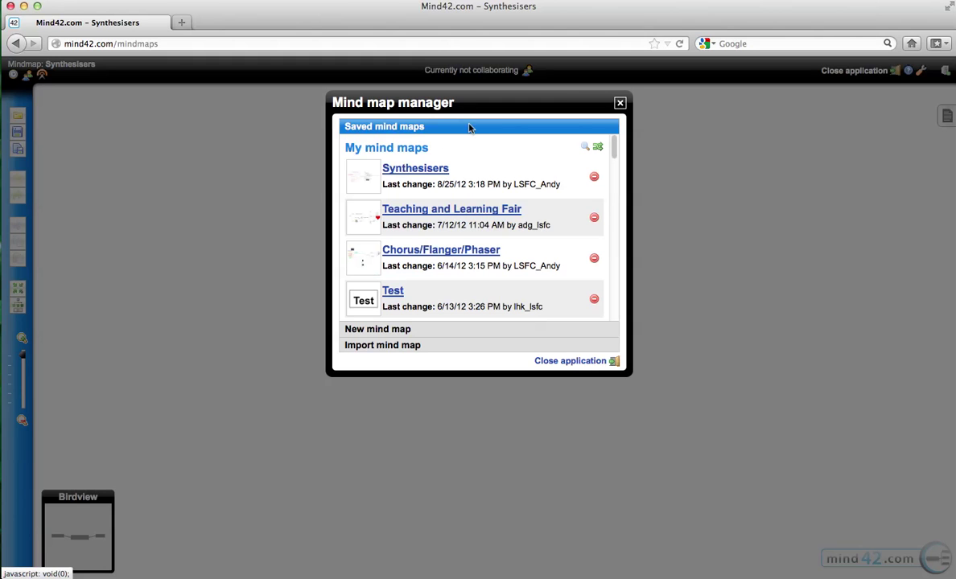
{"action": "scroll", "coordinate": [543, 211], "scroll_direction": "down", "scroll_amount": 3}
{"action": "scroll", "coordinate": [543, 211], "scroll_direction": "up", "scroll_amount": 3}
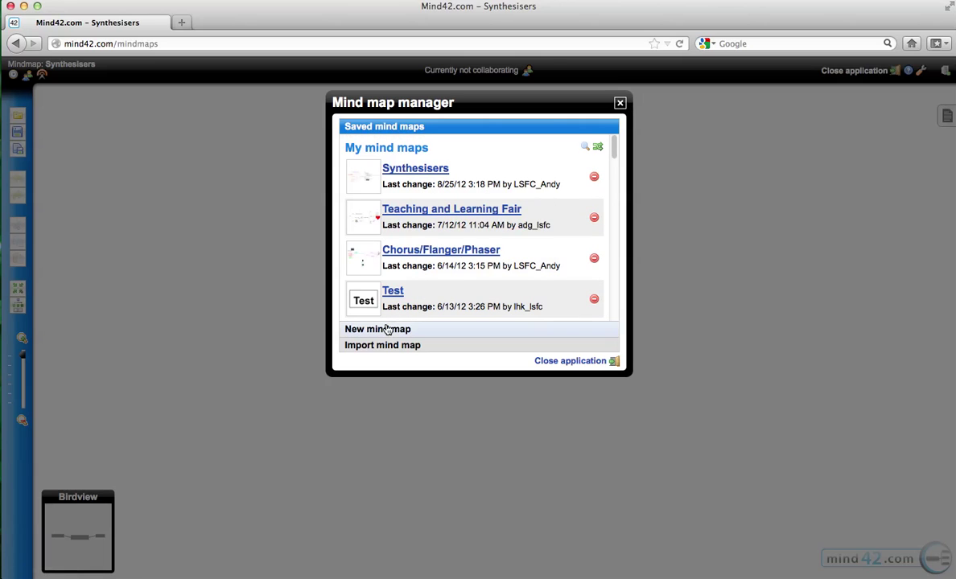
{"action": "left_click", "coordinate": [619, 102]}
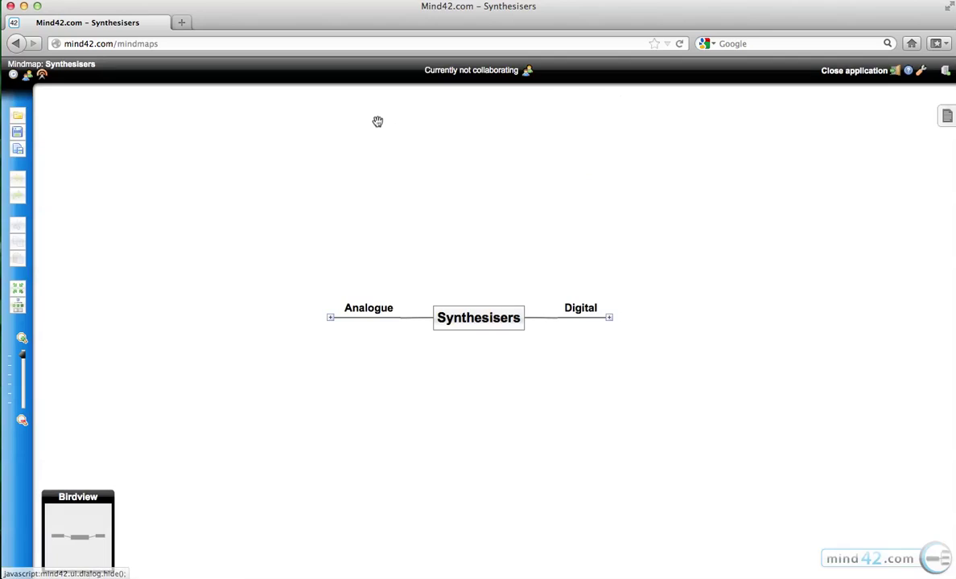
{"action": "left_click", "coordinate": [14, 141]}
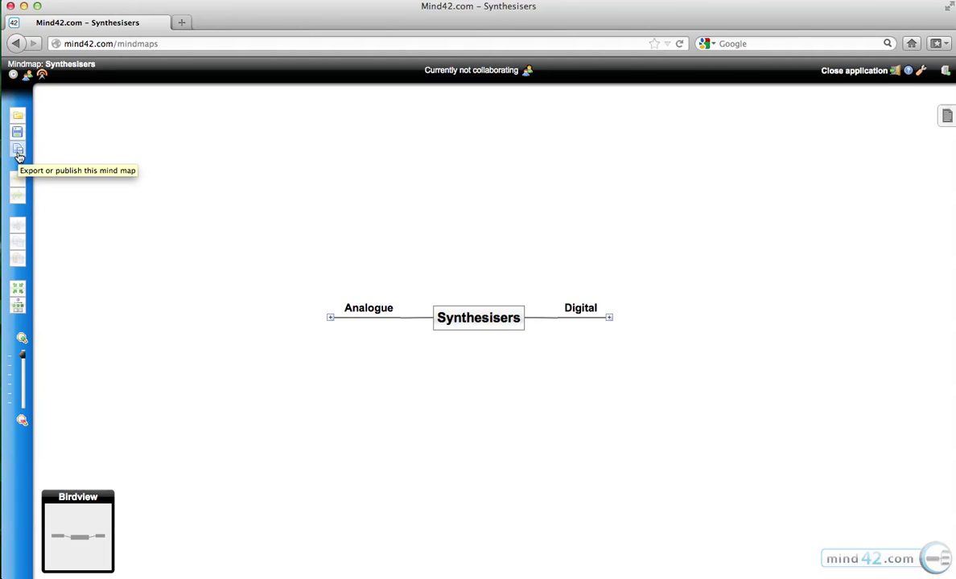
{"action": "left_click", "coordinate": [18, 155]}
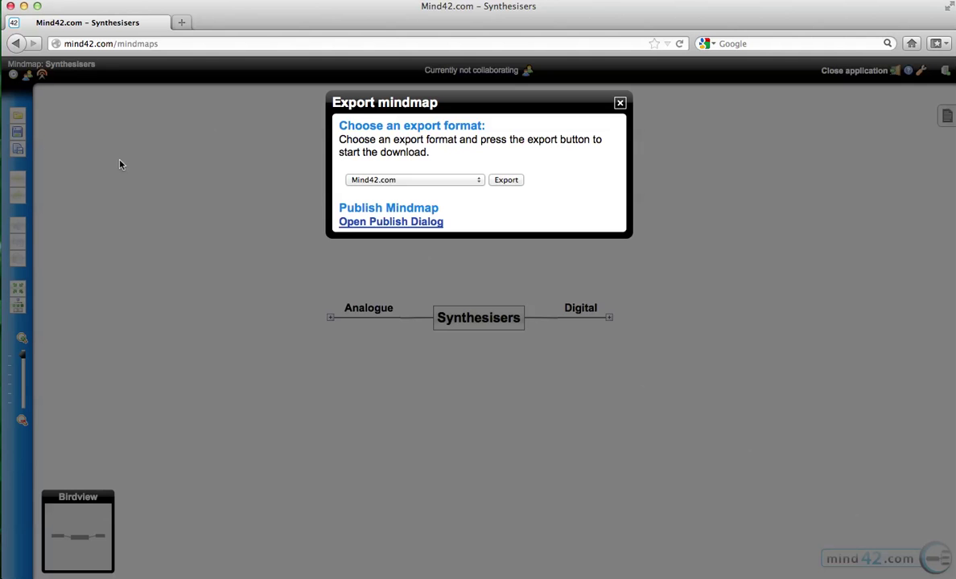
{"action": "left_click", "coordinate": [434, 180]}
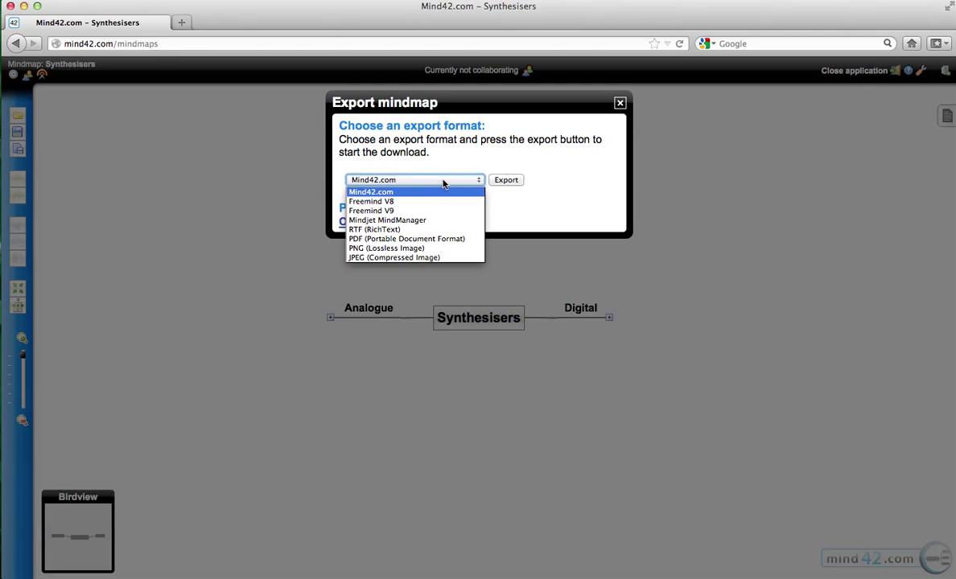
{"action": "left_click", "coordinate": [443, 183]}
{"action": "left_click", "coordinate": [443, 183]}
{"action": "left_click", "coordinate": [442, 183]}
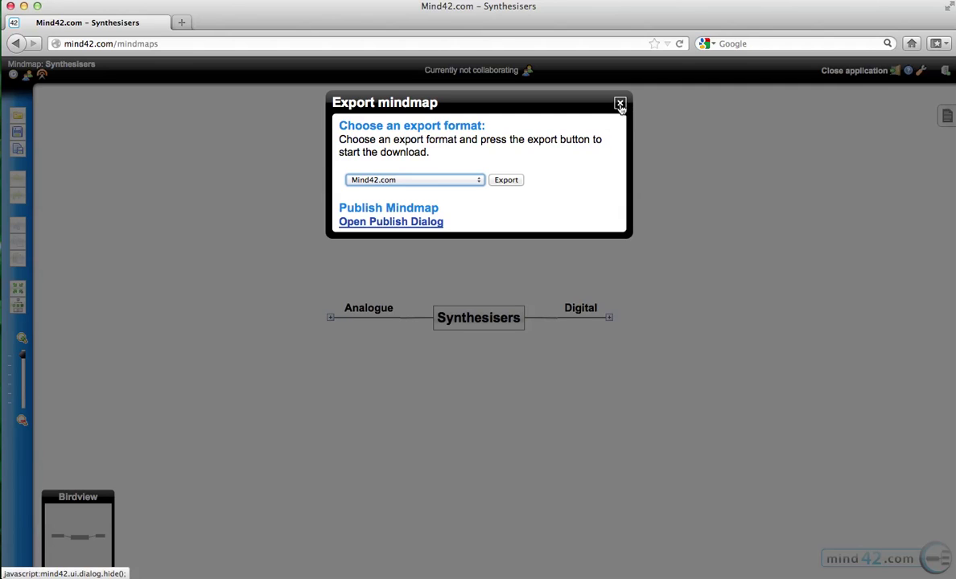
{"action": "left_click", "coordinate": [620, 105]}
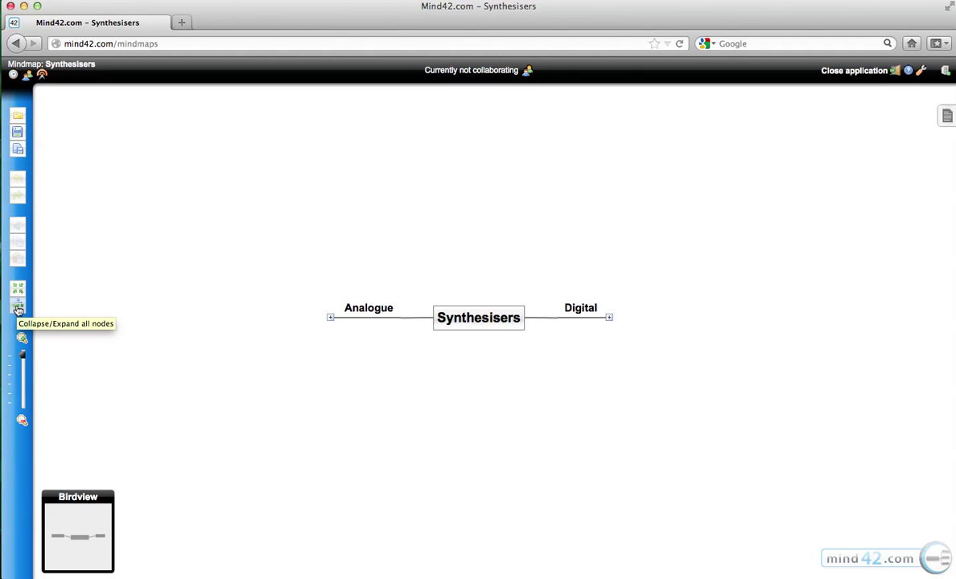
{"action": "left_click", "coordinate": [18, 308]}
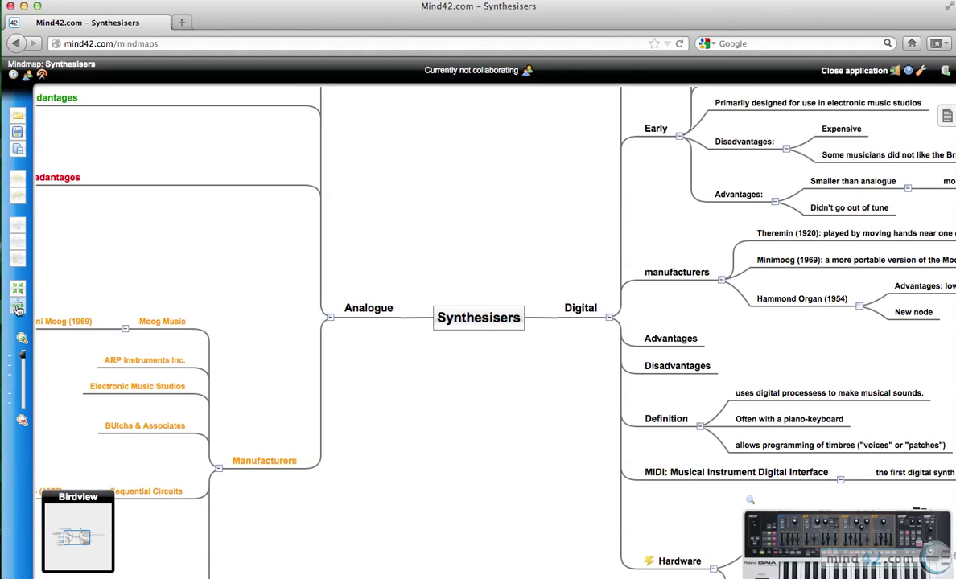
{"action": "left_click_drag", "start_coordinate": [436, 190], "coordinate": [551, 170]}
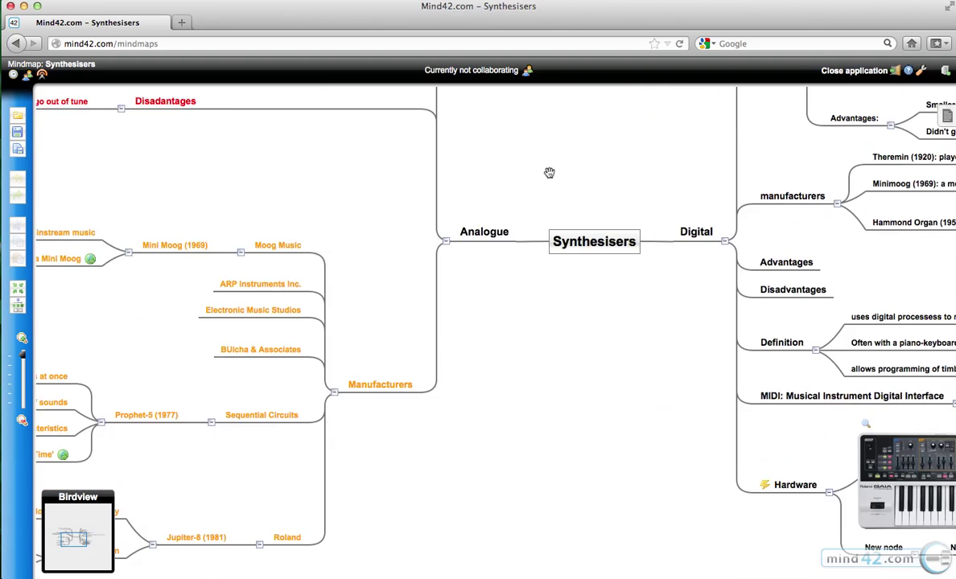
{"action": "left_click", "coordinate": [54, 534]}
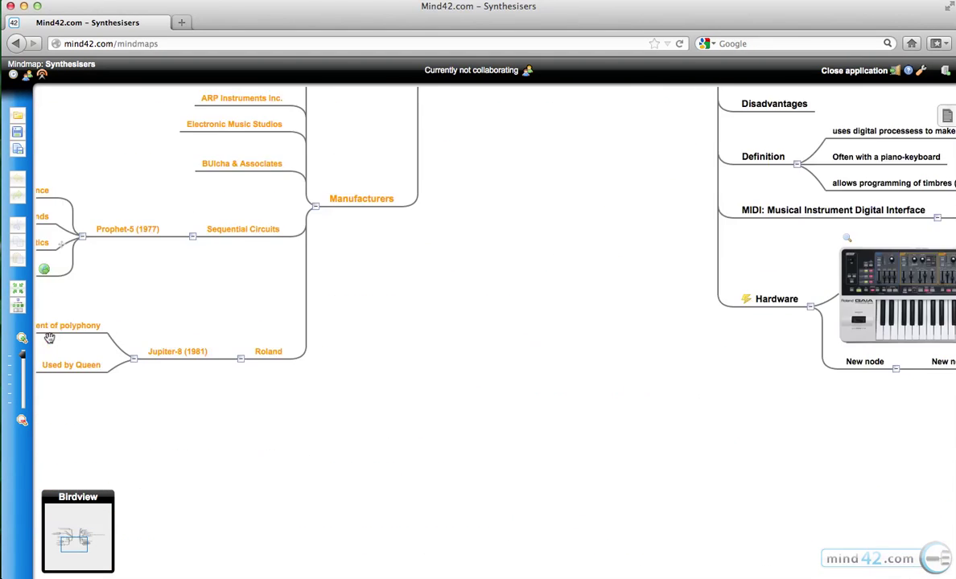
{"action": "left_click", "coordinate": [18, 289]}
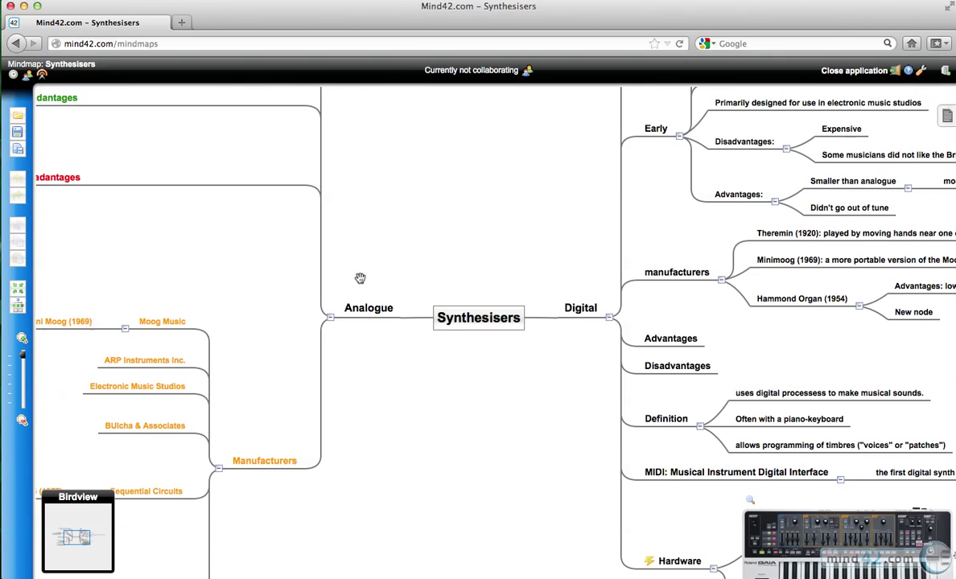
{"action": "left_click", "coordinate": [17, 306]}
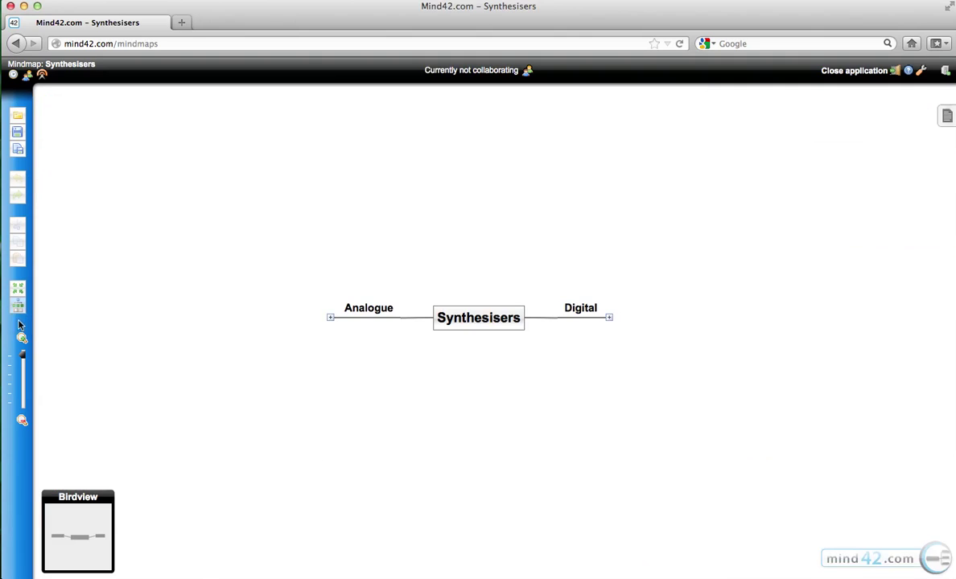
{"action": "left_click_drag", "start_coordinate": [23, 354], "coordinate": [24, 357]}
Add three child nodes to the Synthesisers root and type 'Software' into the third.
{"action": "left_click", "coordinate": [480, 322]}
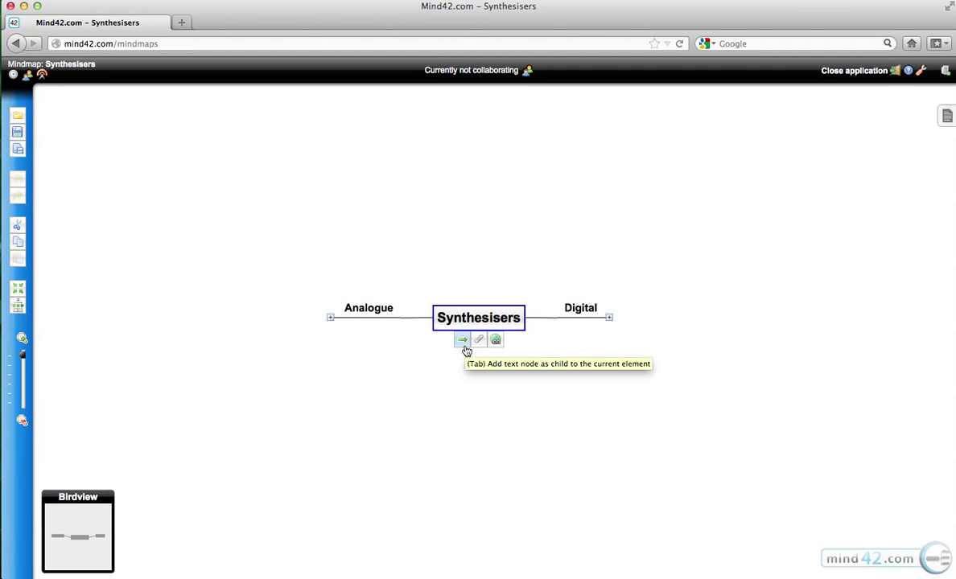
{"action": "left_click", "coordinate": [463, 342]}
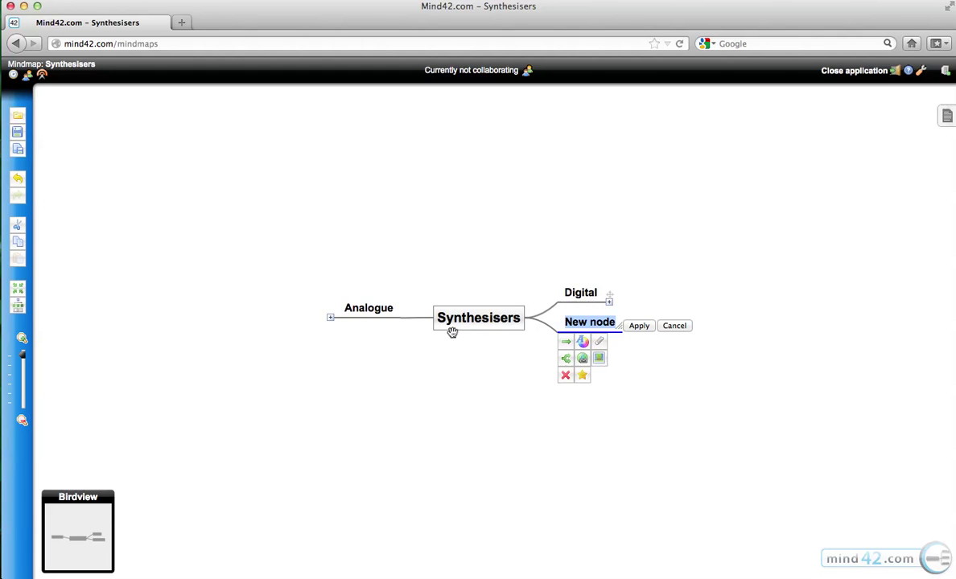
{"action": "left_click", "coordinate": [497, 335]}
{"action": "left_click", "coordinate": [461, 343]}
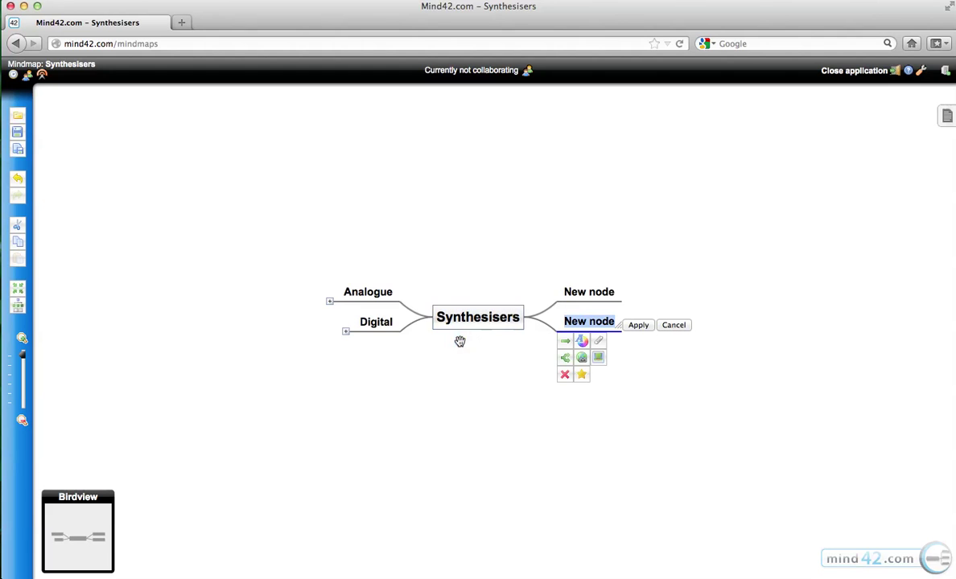
{"action": "left_click", "coordinate": [419, 309]}
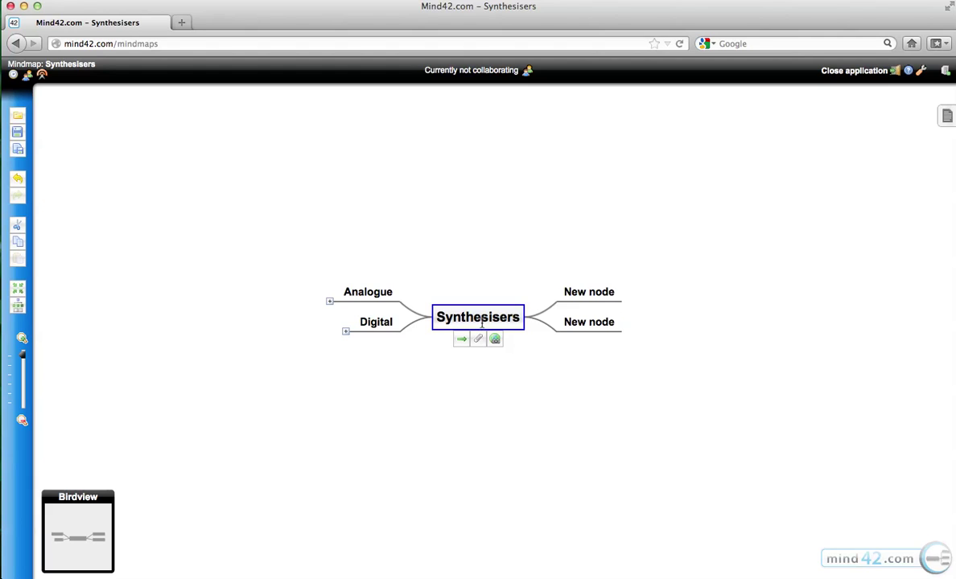
{"action": "key", "text": "Insert"}
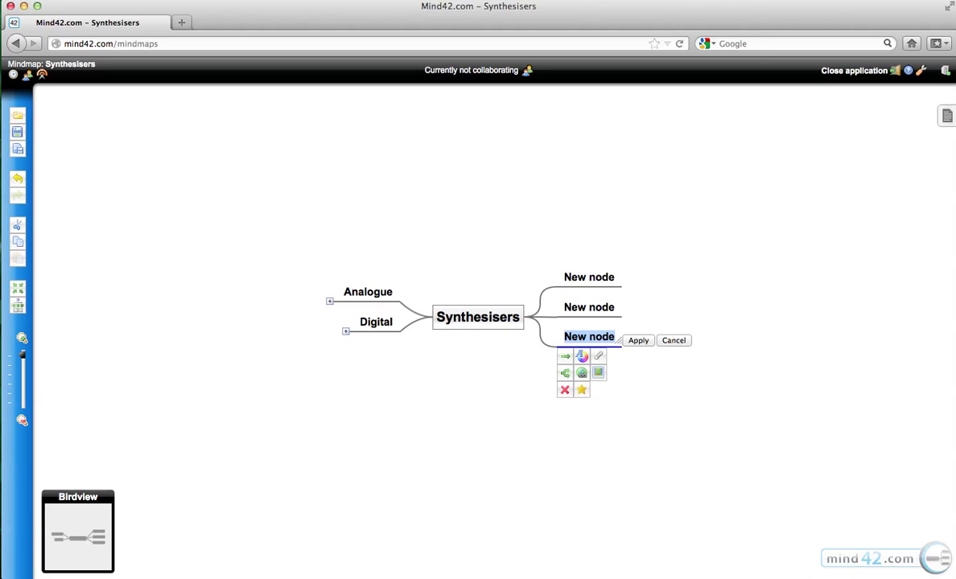
{"action": "type", "text": "Software"}
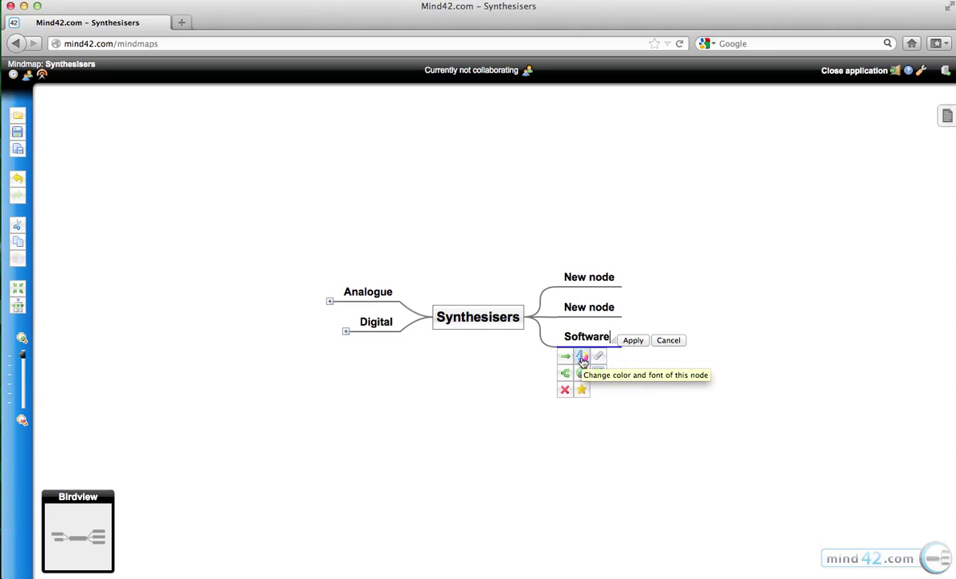
Rename the third New node to 'Software'.
{"action": "left_click", "coordinate": [655, 340]}
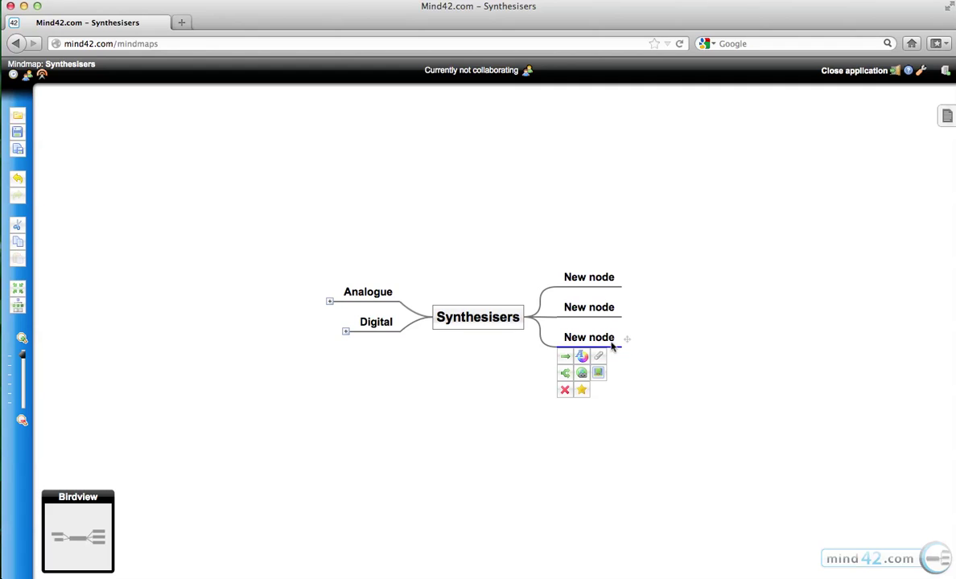
{"action": "double_click", "coordinate": [611, 341]}
{"action": "type", "text": "Software"}
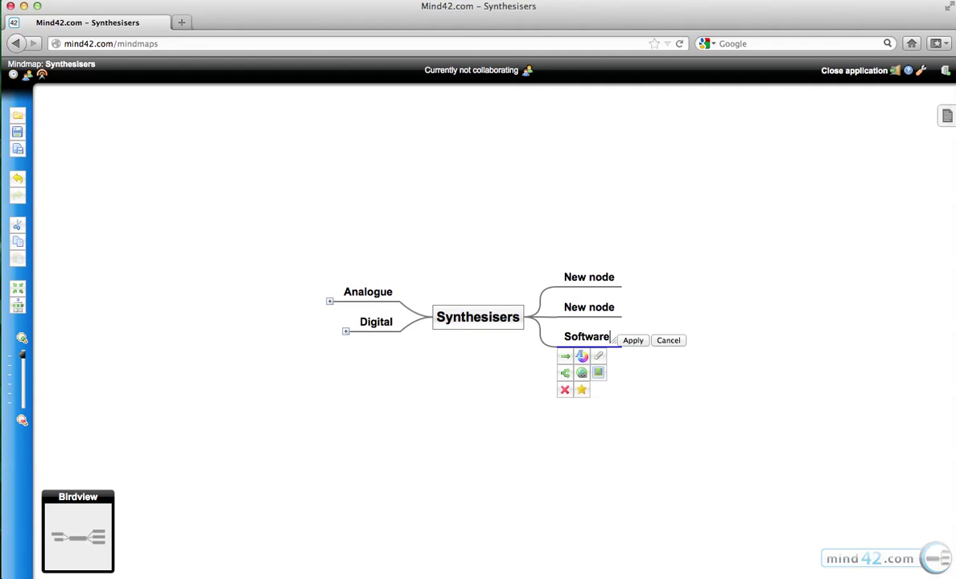
{"action": "key", "text": "Return"}
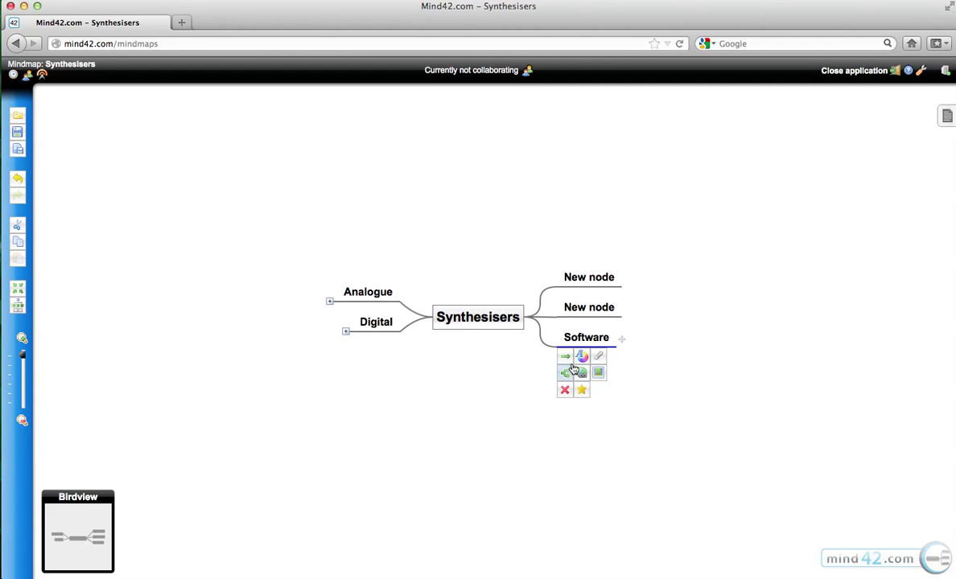
Try medium and large sizes, italic, non-bold, and red then orange on the Software label.
{"action": "left_click", "coordinate": [579, 360]}
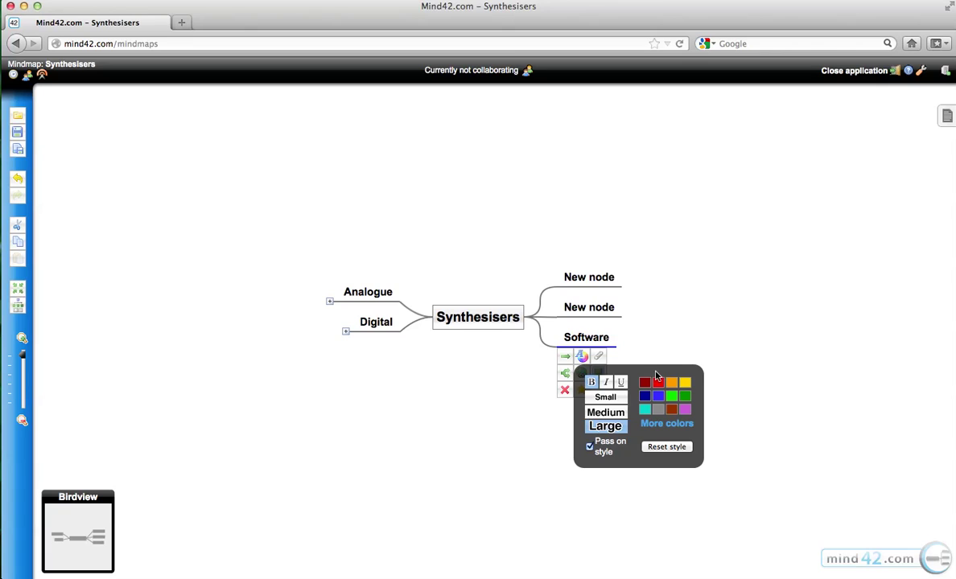
{"action": "left_click", "coordinate": [611, 415]}
{"action": "left_click", "coordinate": [608, 424]}
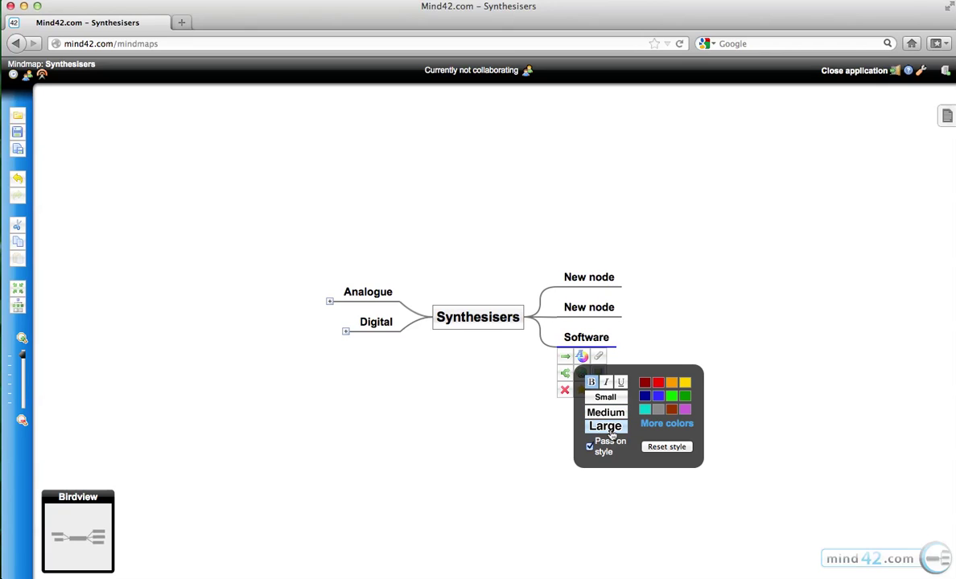
{"action": "left_click", "coordinate": [608, 384]}
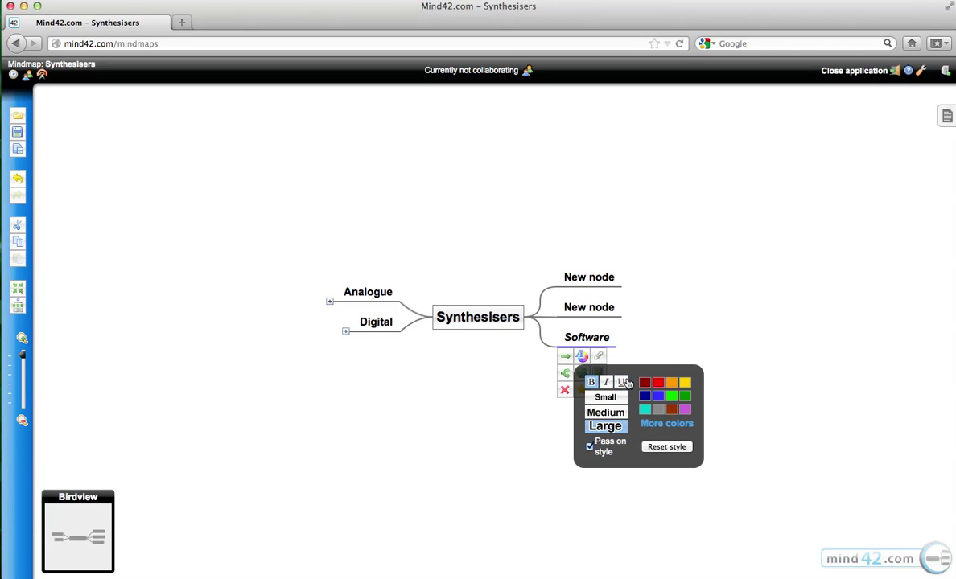
{"action": "left_click", "coordinate": [592, 383]}
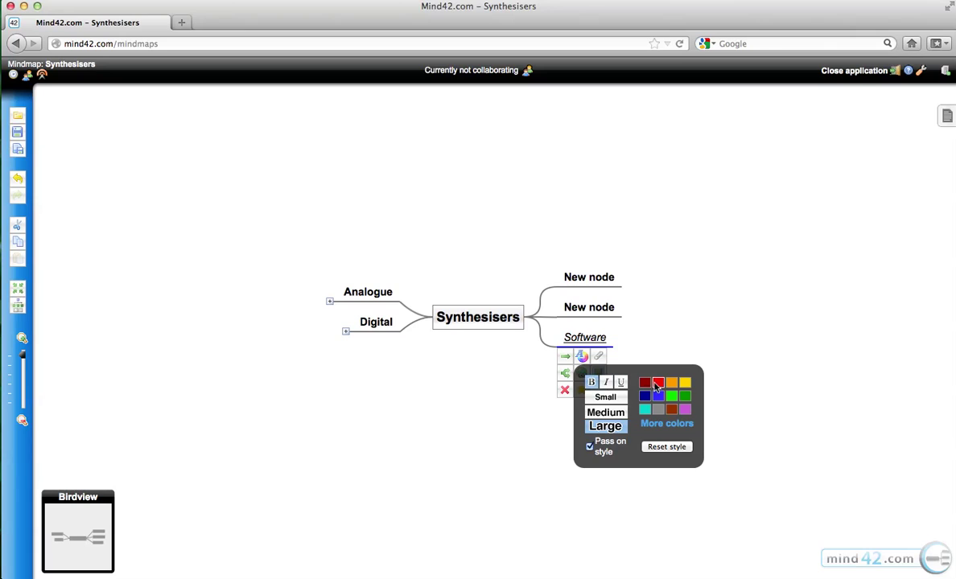
{"action": "left_click", "coordinate": [658, 383]}
{"action": "left_click", "coordinate": [667, 385]}
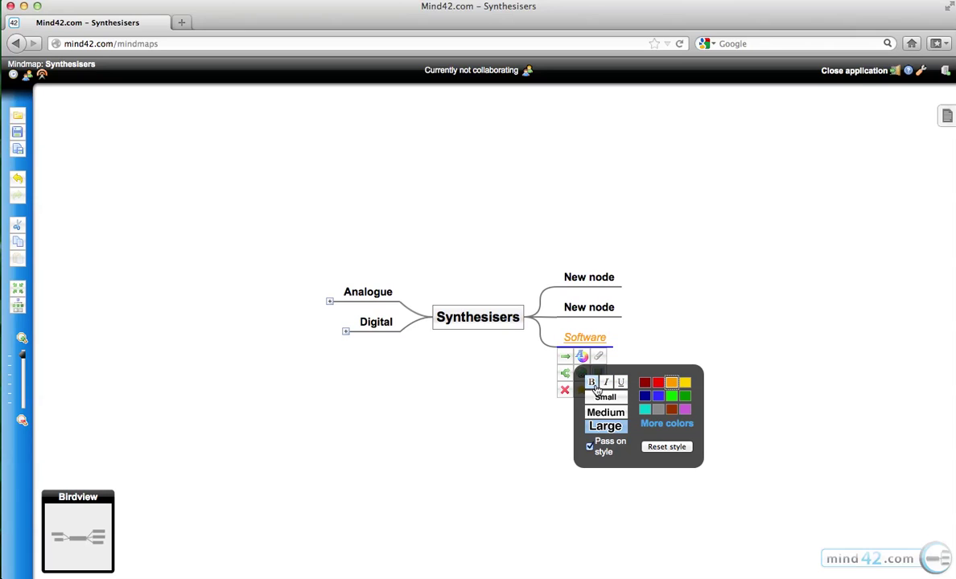
Reset the Software label to its default style, without passing styles to child nodes.
{"action": "left_click", "coordinate": [605, 397]}
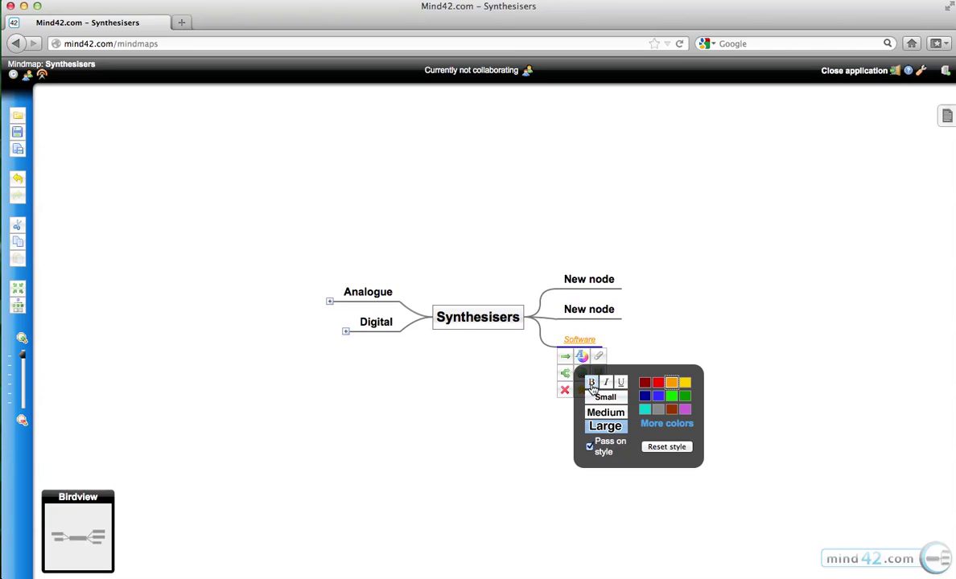
{"action": "left_click", "coordinate": [606, 412]}
{"action": "left_click", "coordinate": [656, 447]}
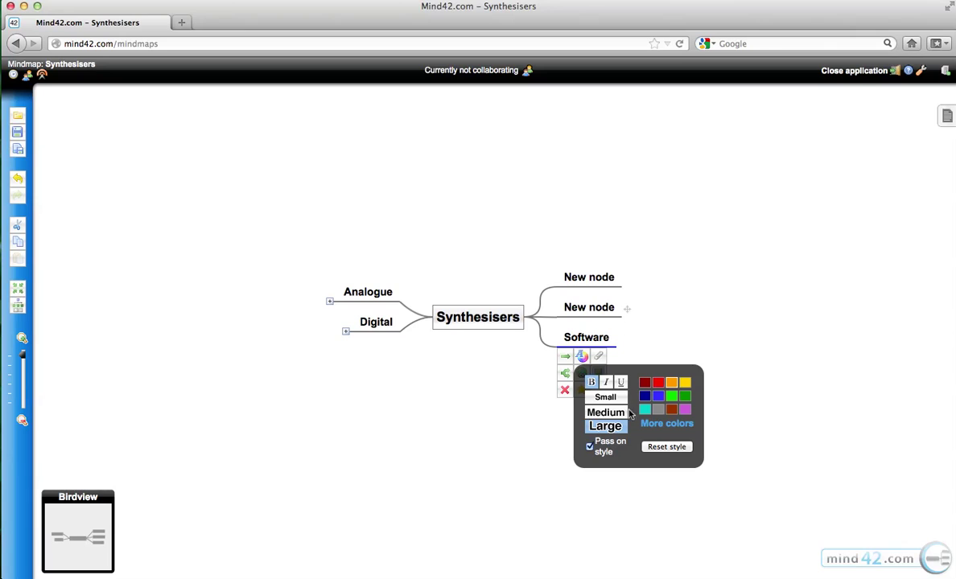
{"action": "left_click", "coordinate": [589, 446]}
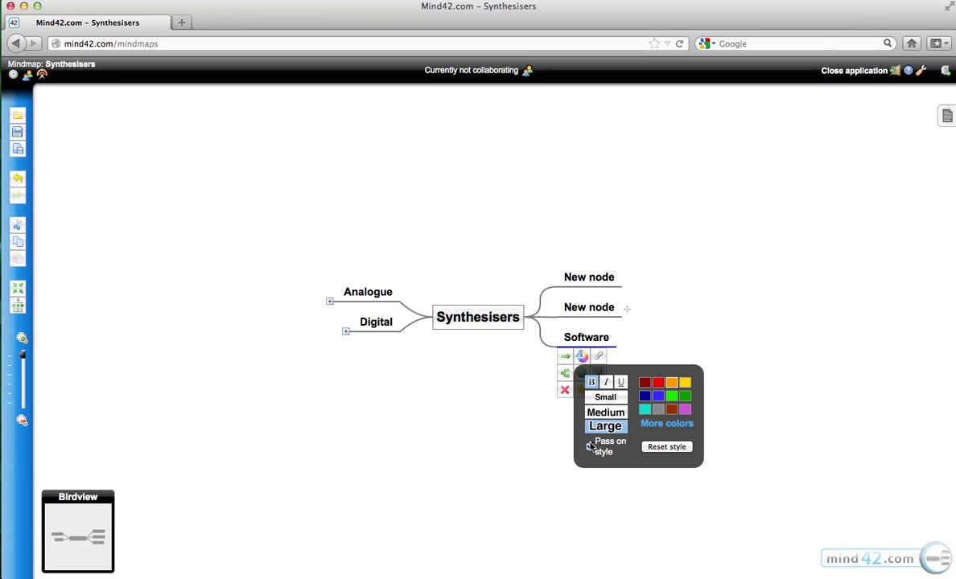
{"action": "left_click", "coordinate": [683, 305]}
{"action": "left_click", "coordinate": [591, 342]}
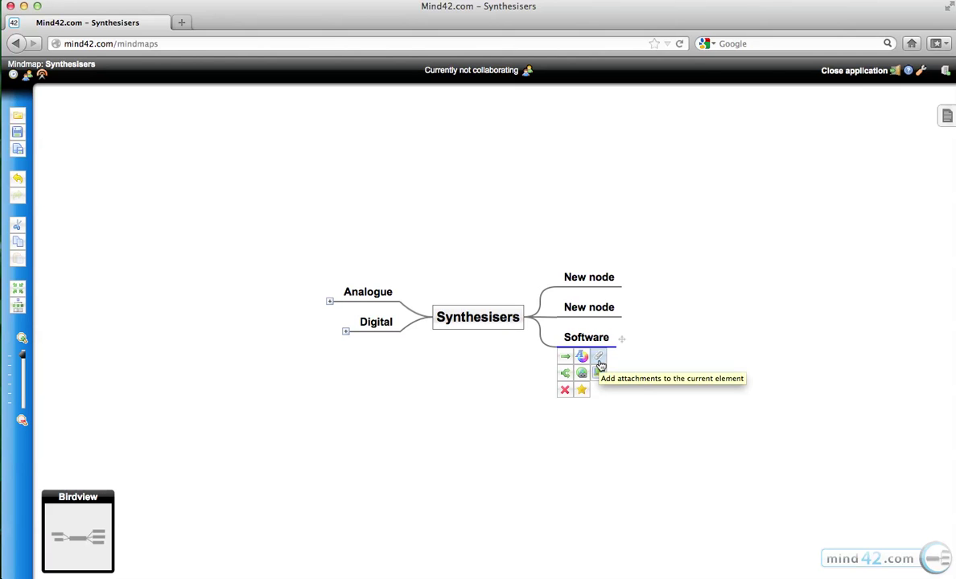
{"action": "left_click", "coordinate": [599, 364]}
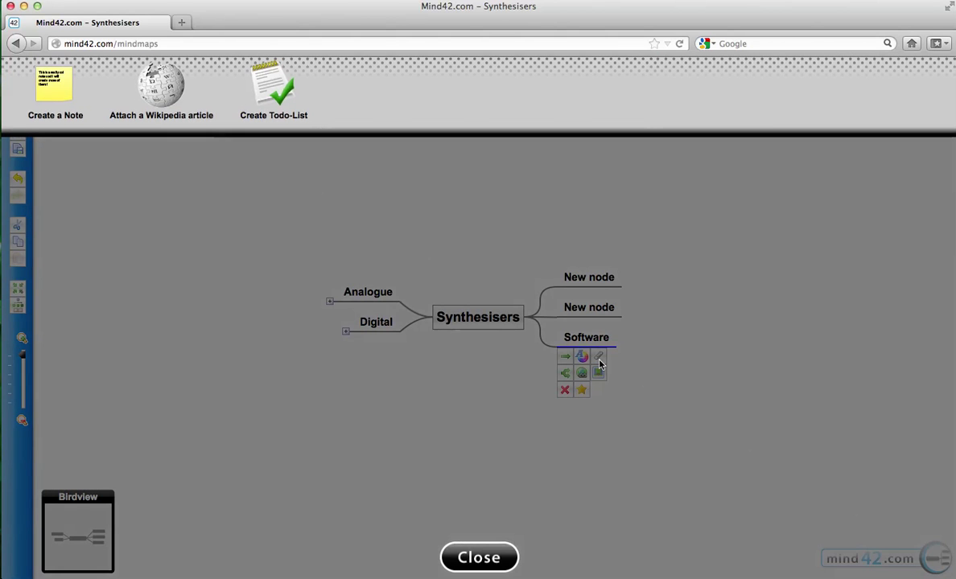
{"action": "left_click", "coordinate": [489, 559]}
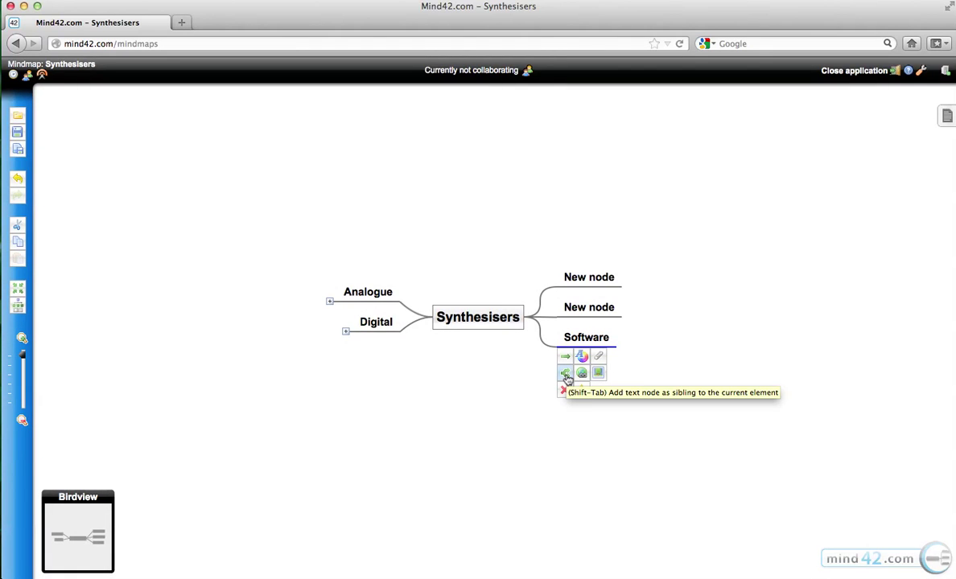
{"action": "left_click", "coordinate": [566, 376]}
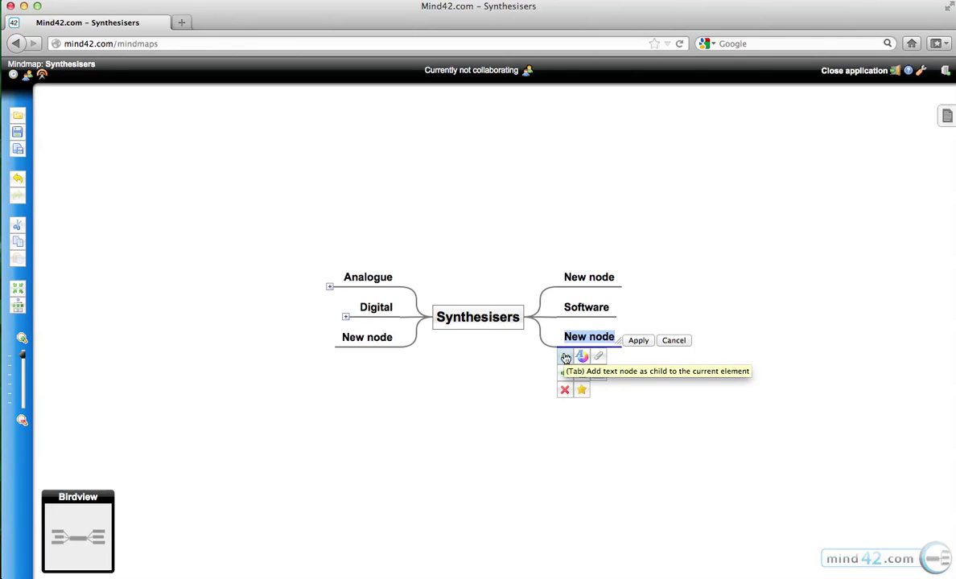
{"action": "left_click", "coordinate": [676, 340]}
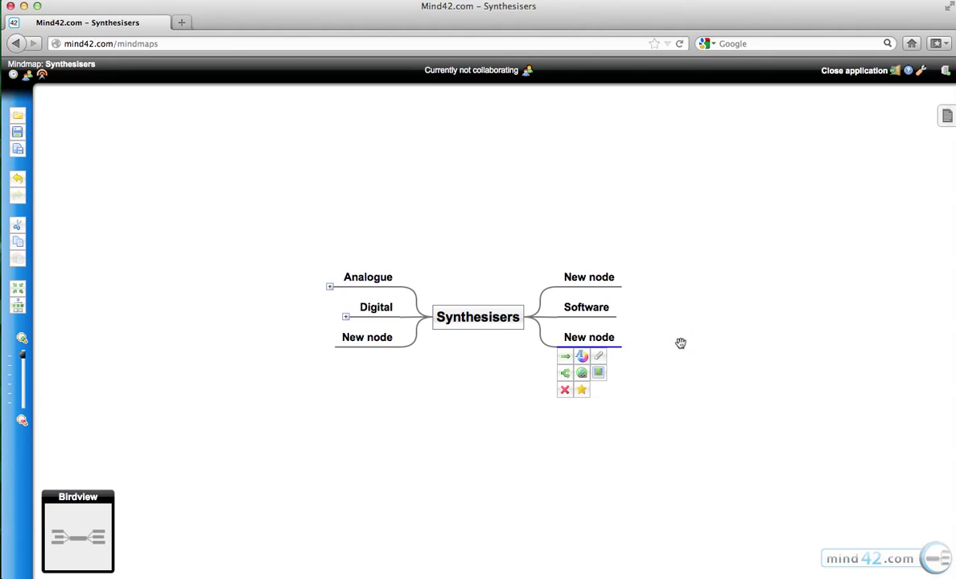
{"action": "left_click", "coordinate": [565, 391]}
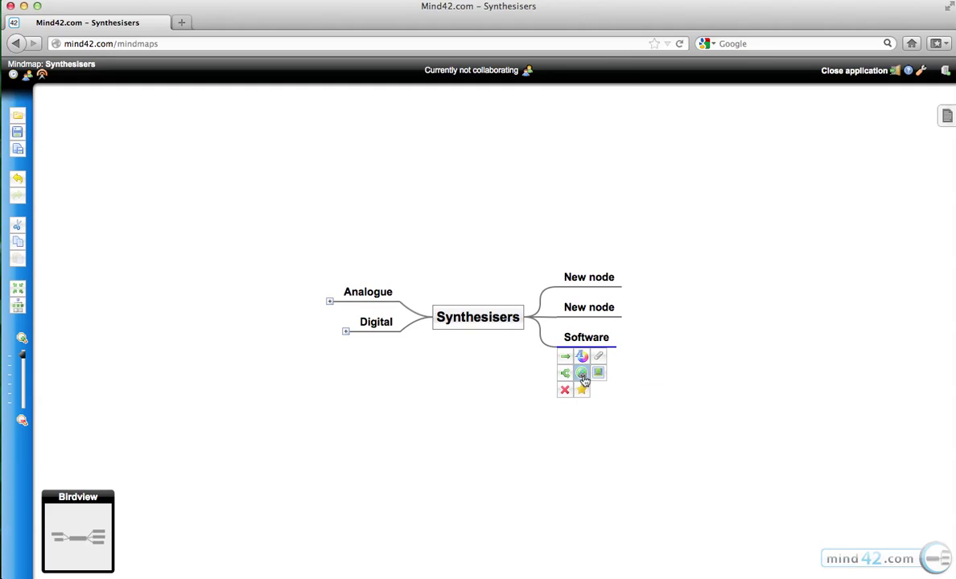
Turn the Software node into a yellow computer-monitor image from a 'Software' image search, then shrink it.
{"action": "left_click", "coordinate": [582, 374]}
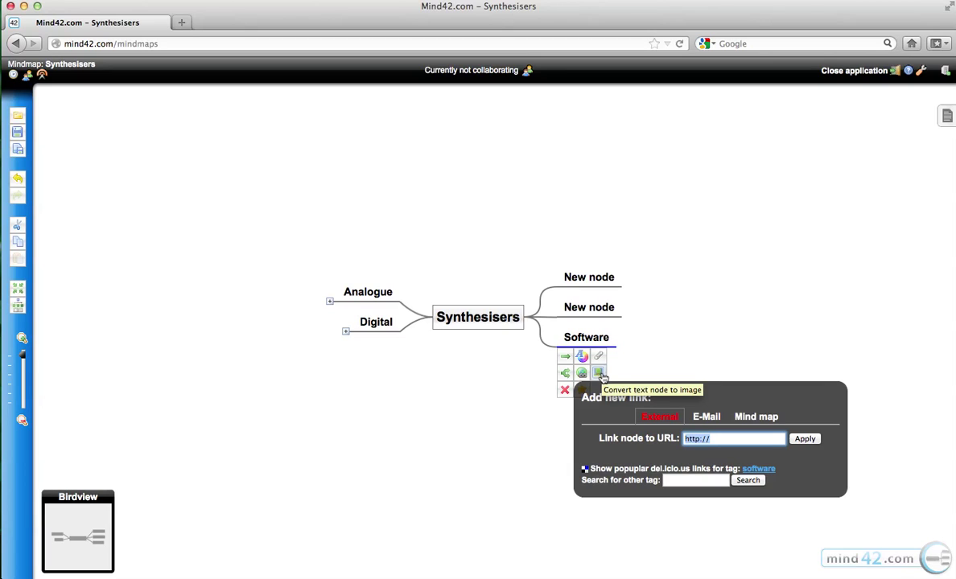
{"action": "left_click", "coordinate": [599, 373]}
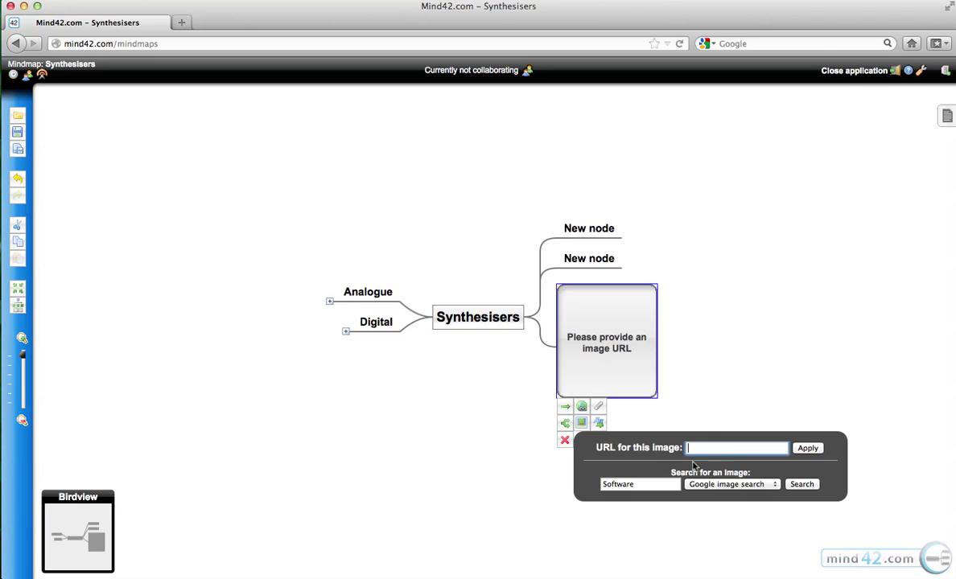
{"action": "double_click", "coordinate": [644, 488]}
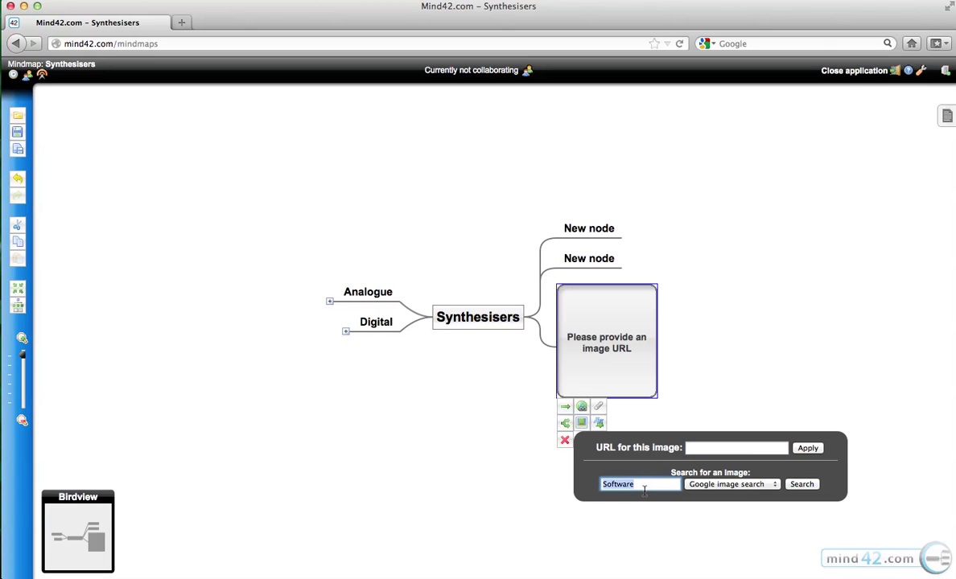
{"action": "key", "text": "Return"}
{"action": "scroll", "coordinate": [482, 322], "scroll_direction": "down", "scroll_amount": 2}
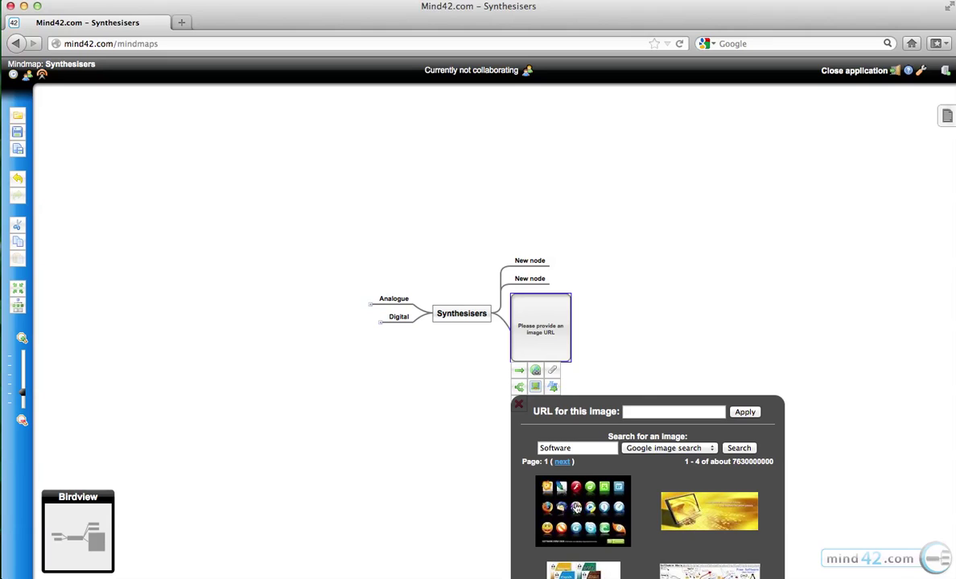
{"action": "left_click", "coordinate": [698, 518]}
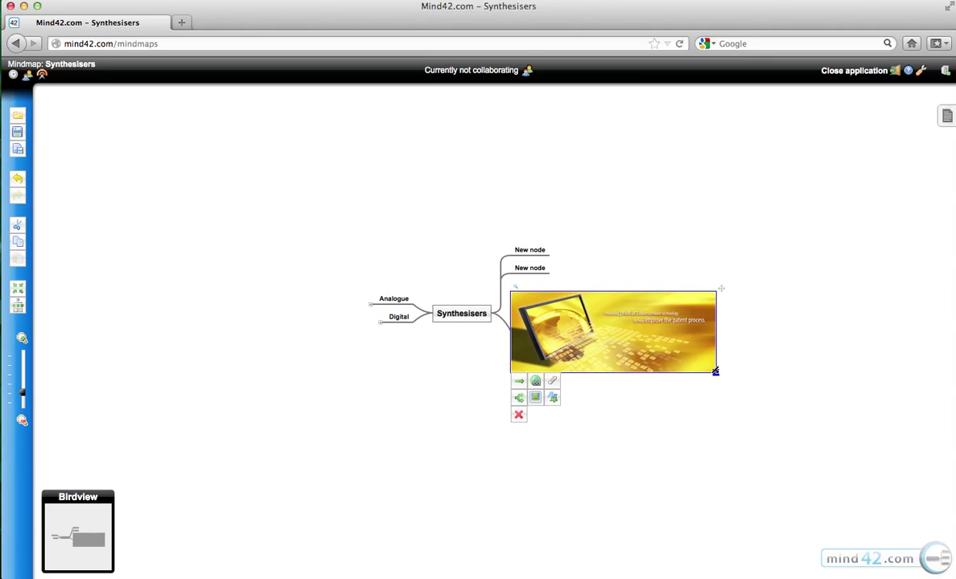
{"action": "left_click_drag", "start_coordinate": [716, 371], "coordinate": [616, 331]}
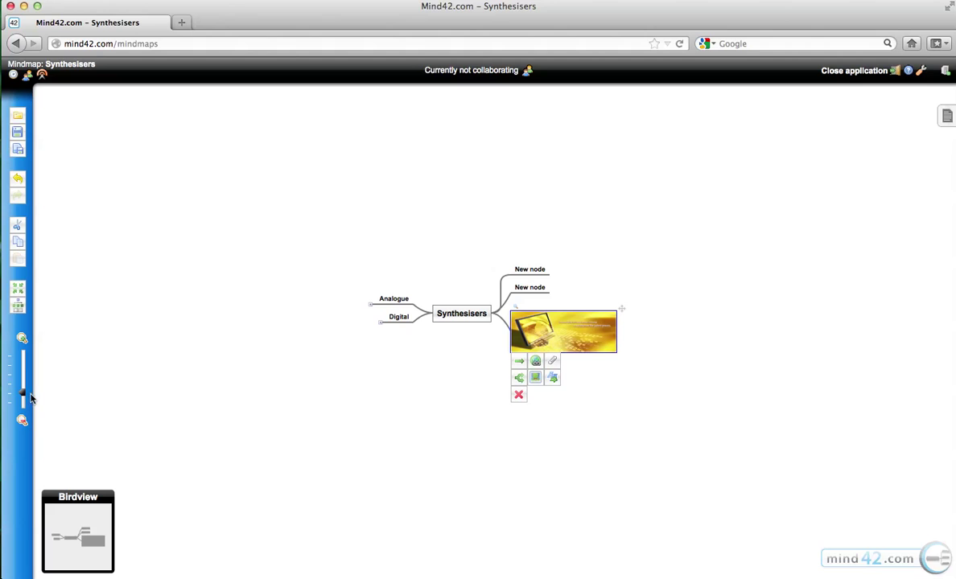
{"action": "left_click_drag", "start_coordinate": [26, 392], "coordinate": [22, 362]}
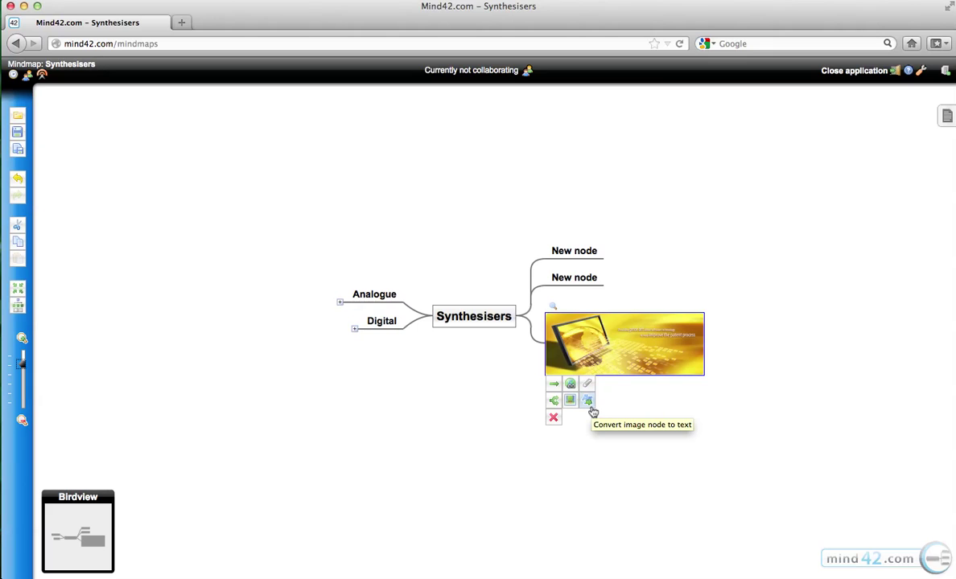
Switch the Software node back to text and to image again, then delete it.
{"action": "left_click", "coordinate": [590, 407]}
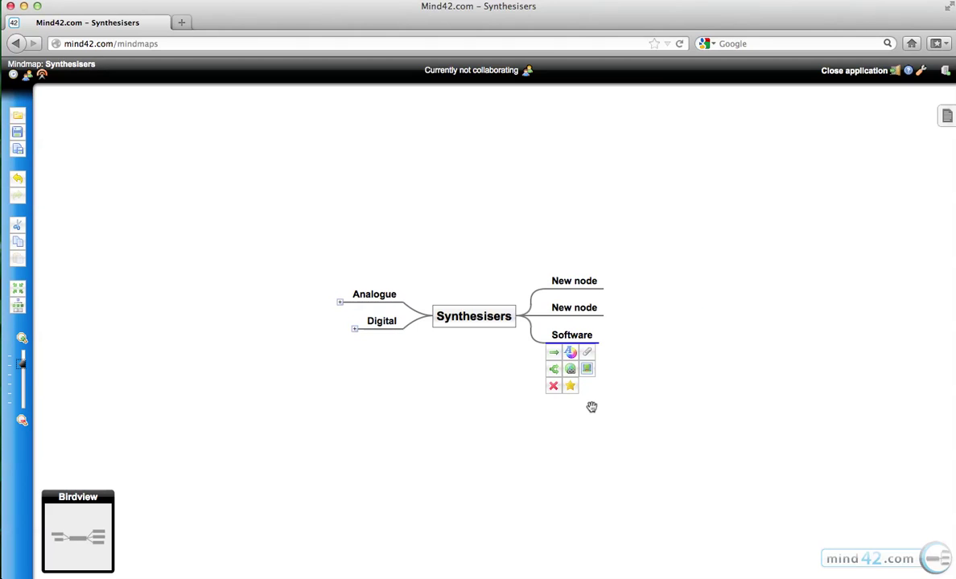
{"action": "left_click", "coordinate": [587, 368]}
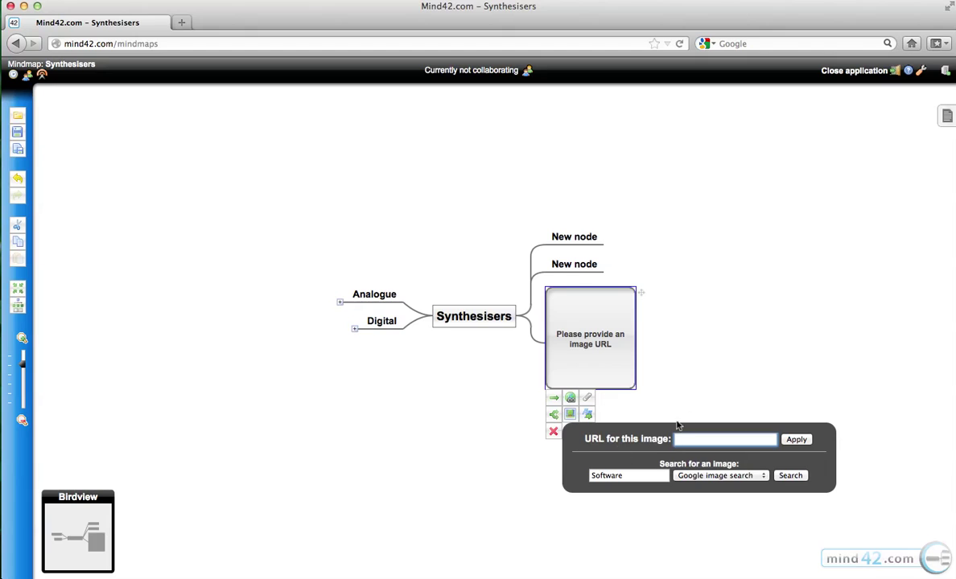
{"action": "left_click", "coordinate": [553, 432]}
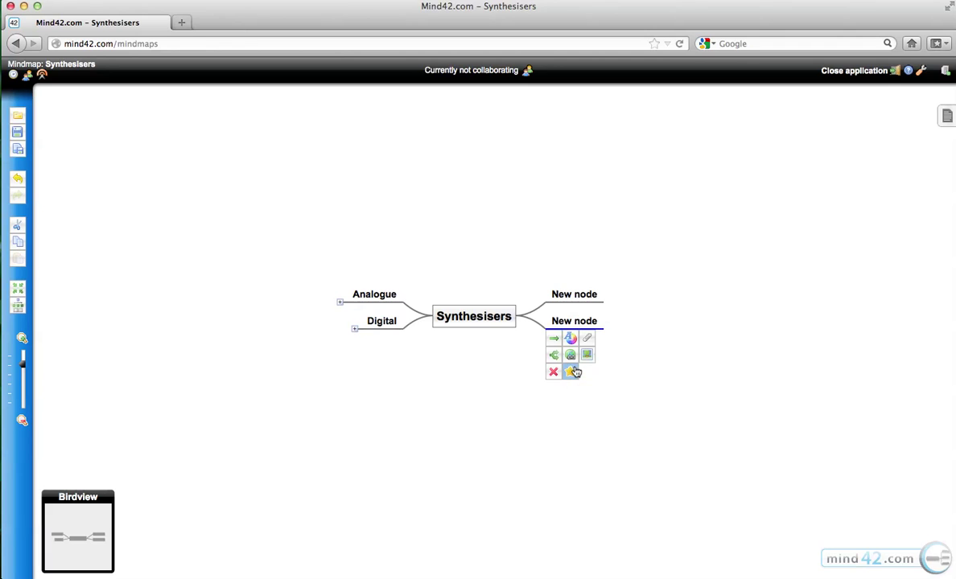
Give a New node a number 1 icon, then delete both empty New node branches.
{"action": "left_click", "coordinate": [572, 371]}
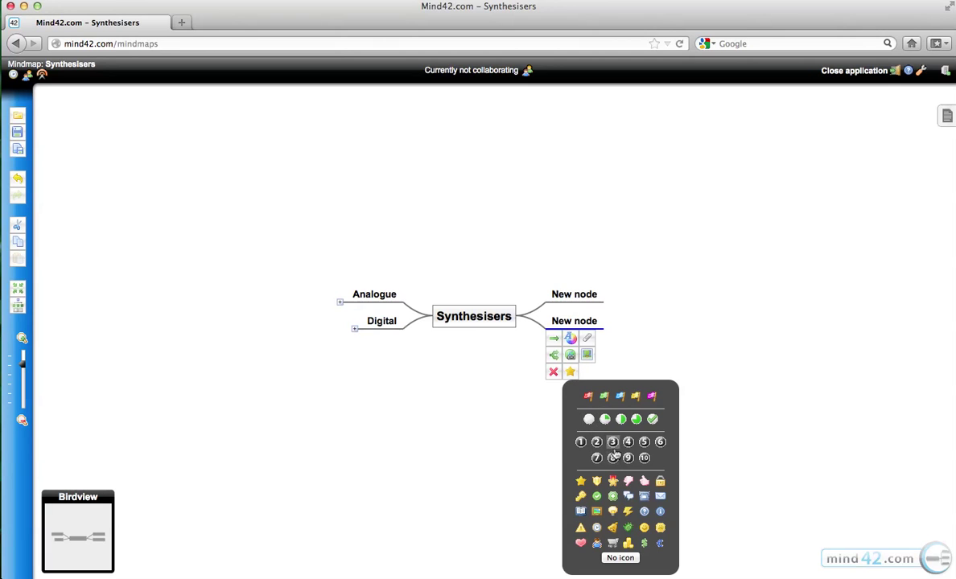
{"action": "left_click", "coordinate": [580, 442]}
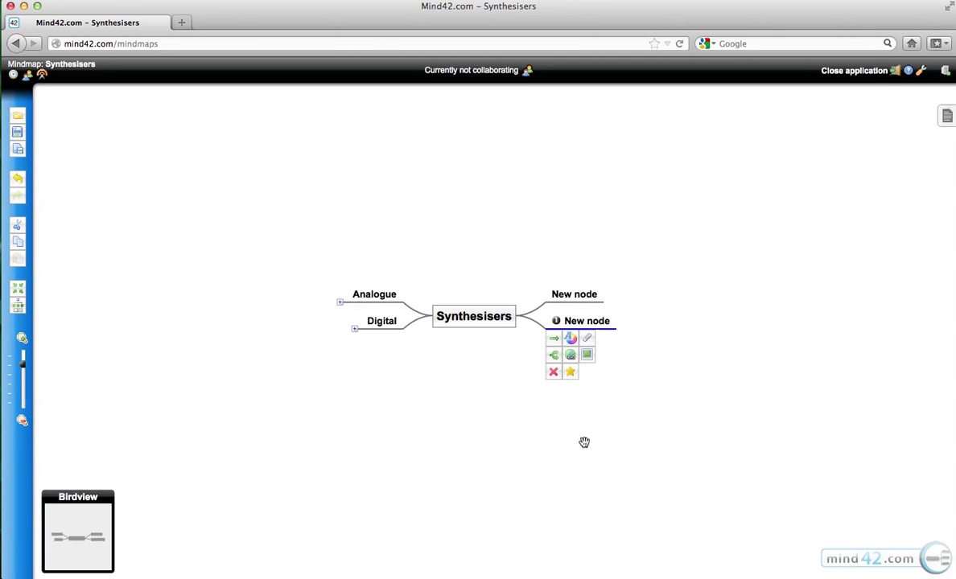
{"action": "left_click", "coordinate": [656, 355]}
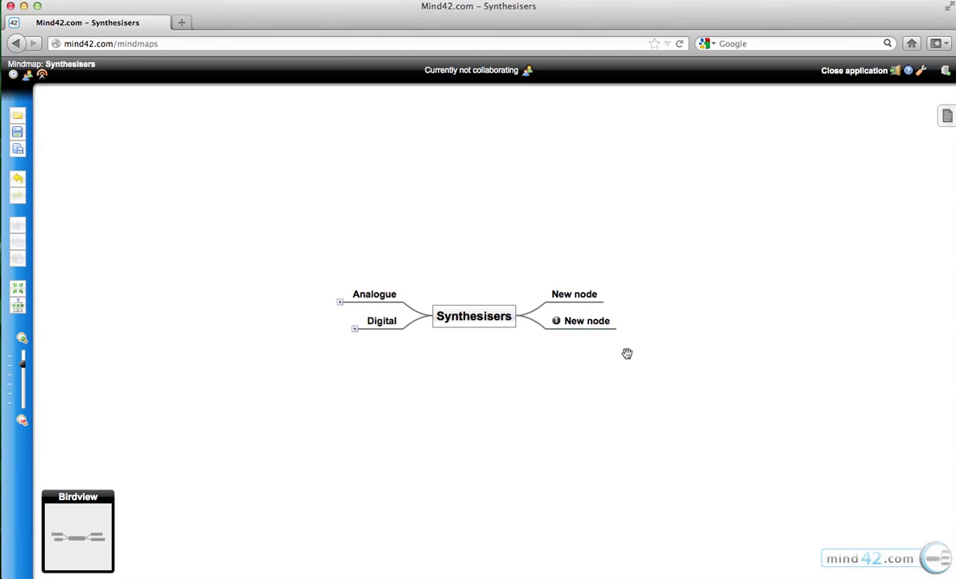
{"action": "left_click", "coordinate": [564, 325]}
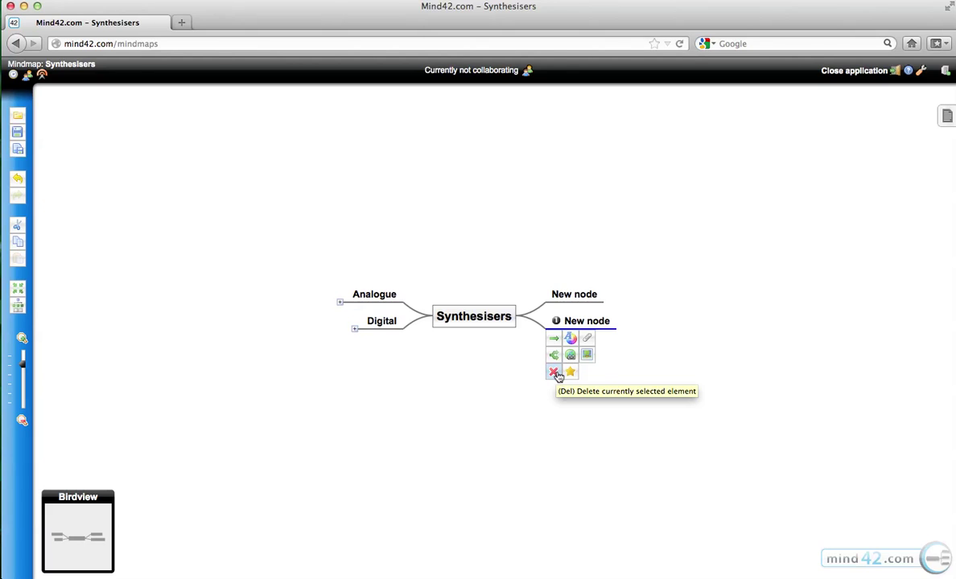
{"action": "left_click", "coordinate": [556, 373]}
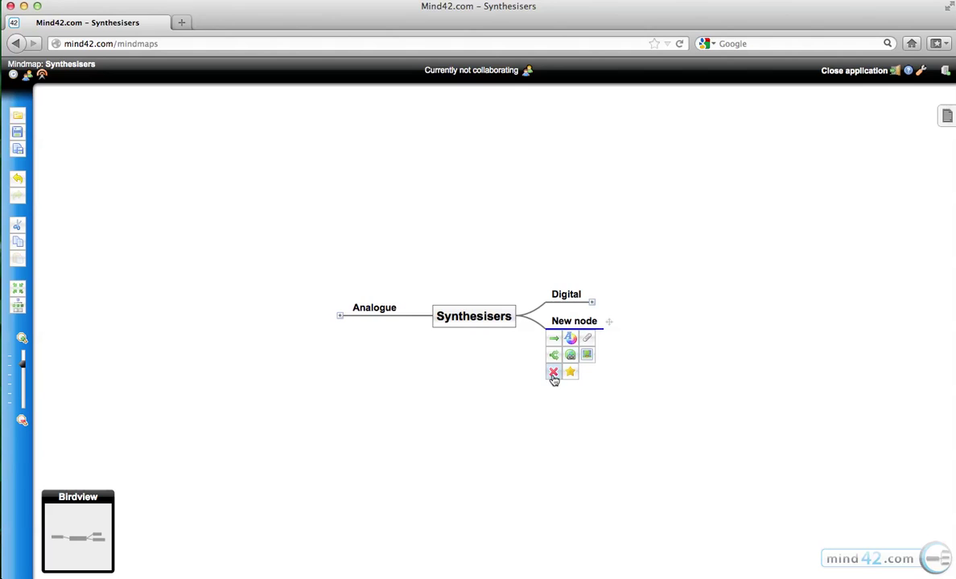
{"action": "left_click", "coordinate": [554, 373]}
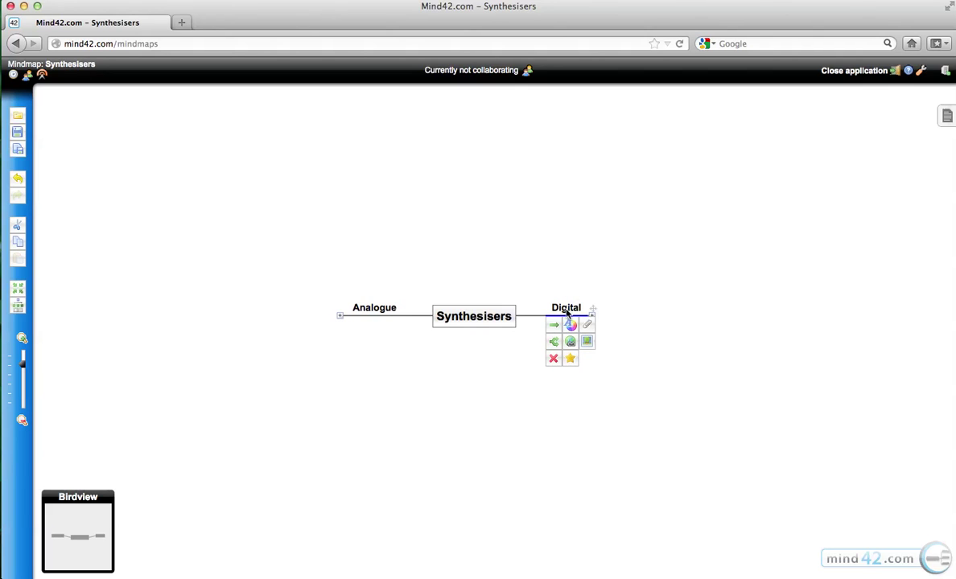
Add a New node child under Digital, plus an extra sibling branch.
{"action": "key", "text": "Insert"}
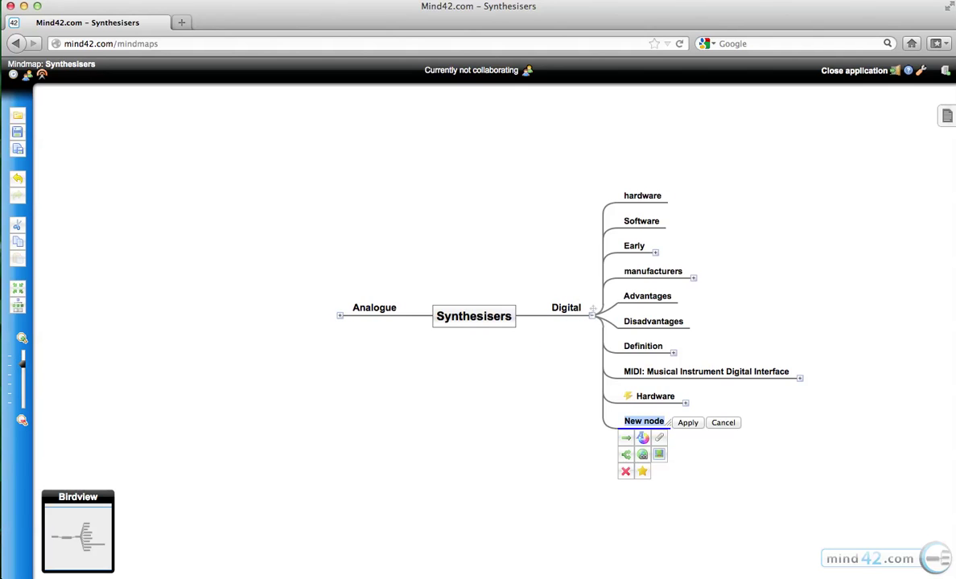
{"action": "left_click", "coordinate": [571, 312]}
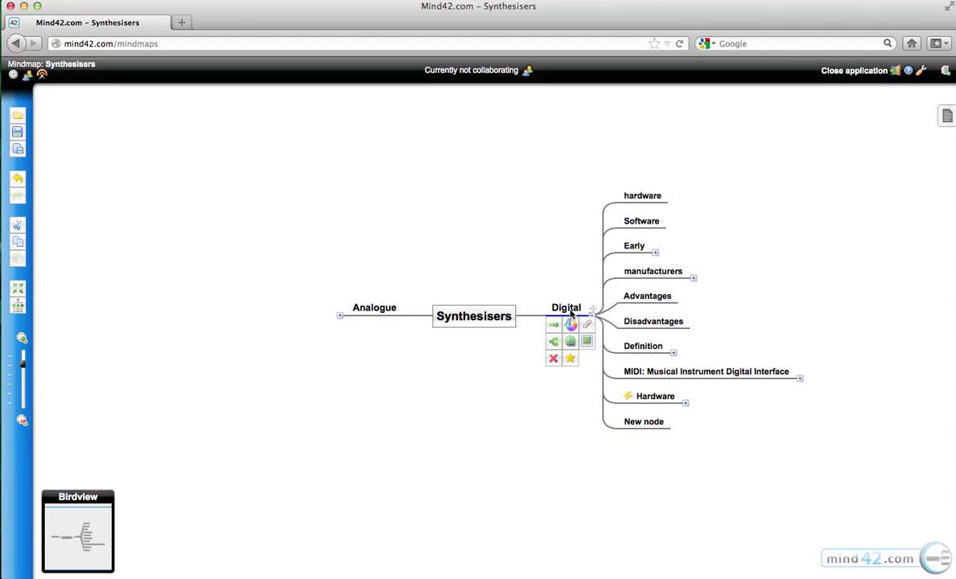
{"action": "key", "text": "Return"}
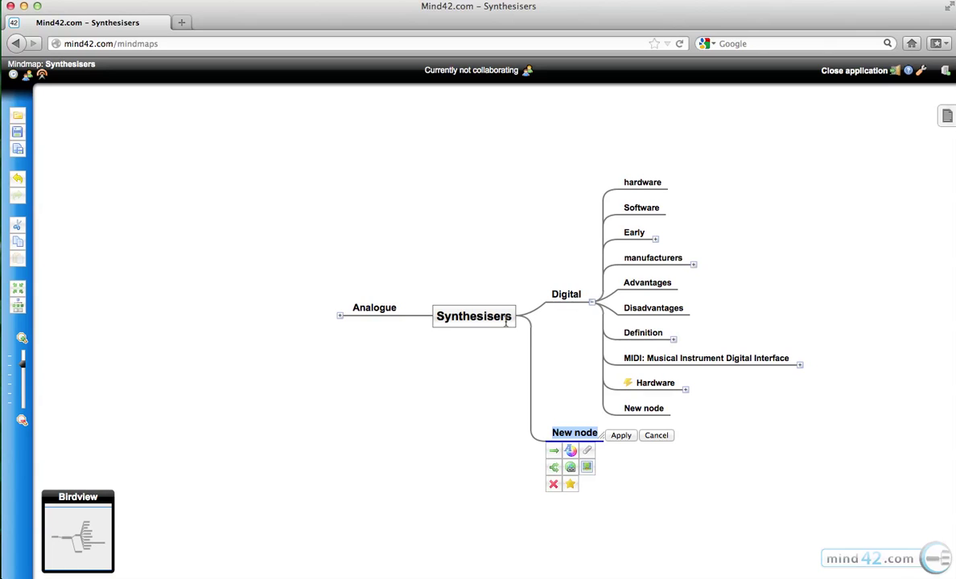
{"action": "left_click", "coordinate": [477, 319]}
Delete the extra New node branch and fold away Digital's child nodes.
{"action": "left_click_drag", "start_coordinate": [494, 422], "coordinate": [424, 341]}
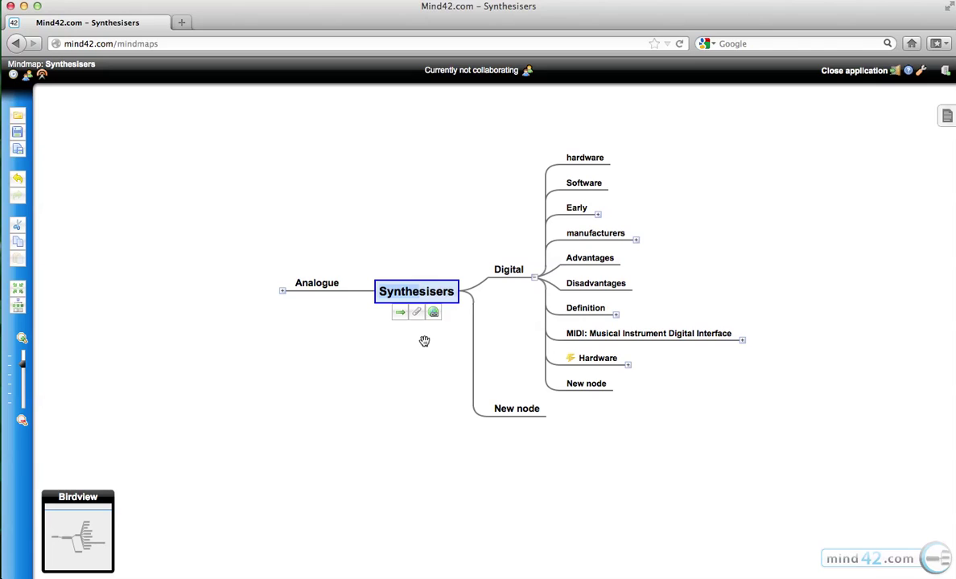
{"action": "left_click", "coordinate": [556, 402]}
{"action": "left_click", "coordinate": [518, 417]}
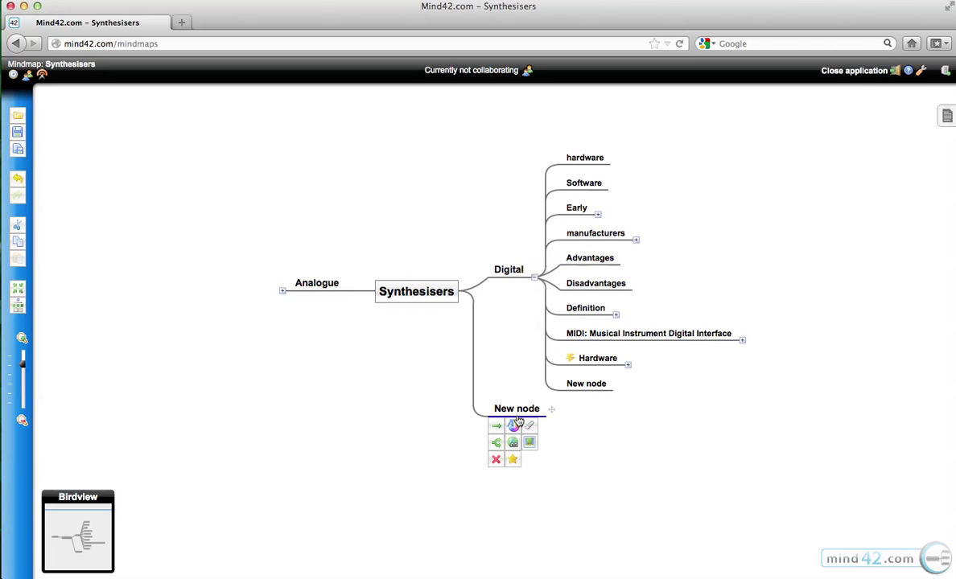
{"action": "left_click", "coordinate": [496, 459]}
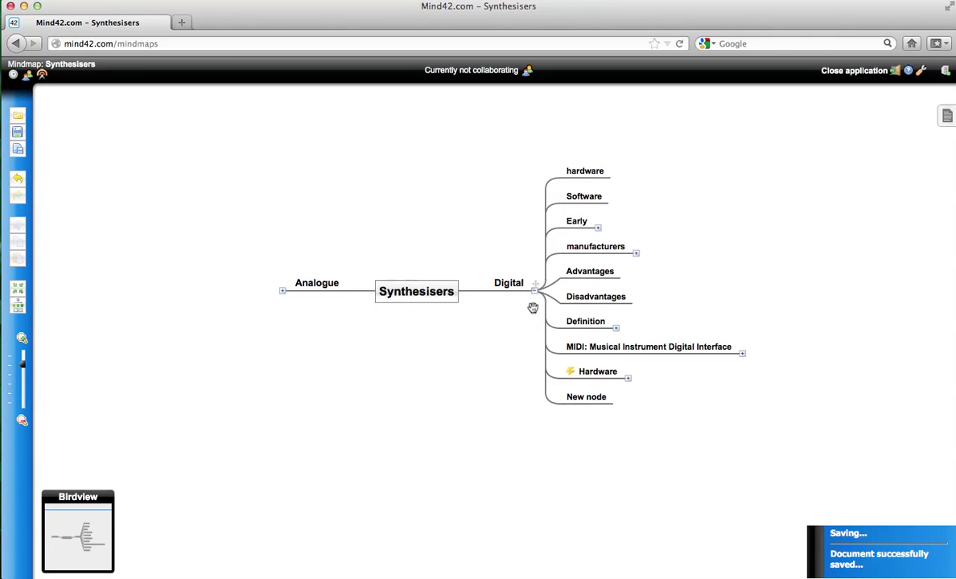
{"action": "left_click", "coordinate": [534, 288]}
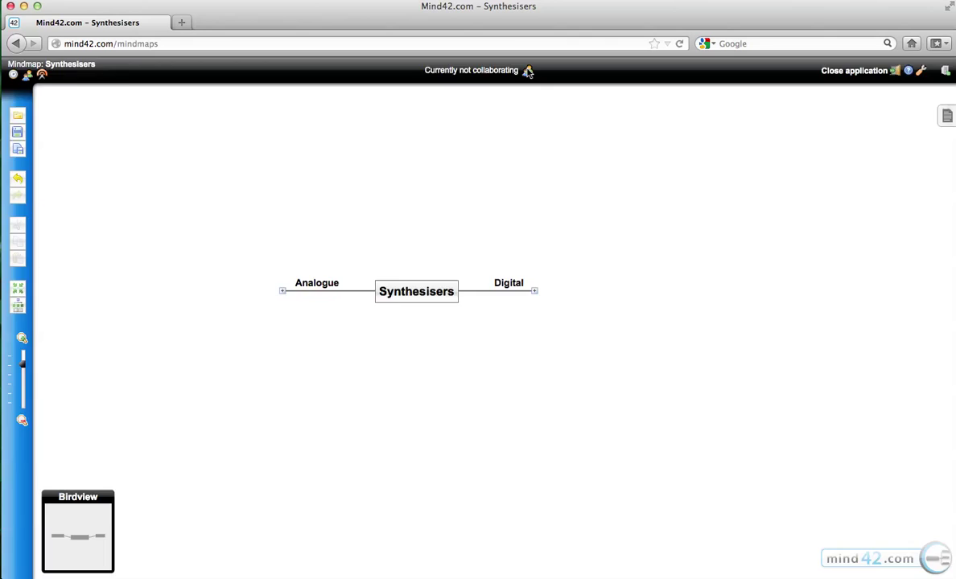
Invite two collaborators by entering their e-mail addresses in Manage Collaborations.
{"action": "left_click", "coordinate": [528, 72]}
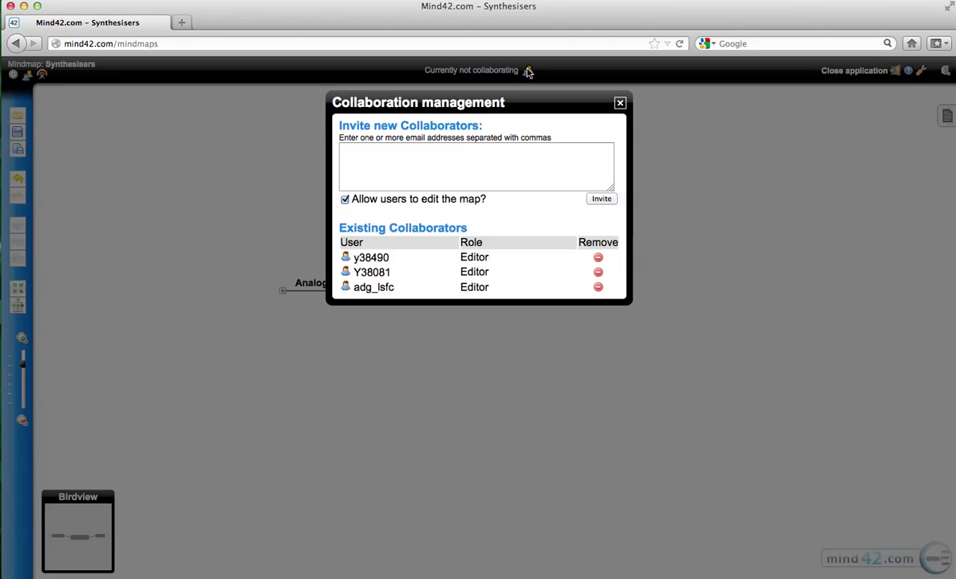
{"action": "left_click", "coordinate": [432, 155]}
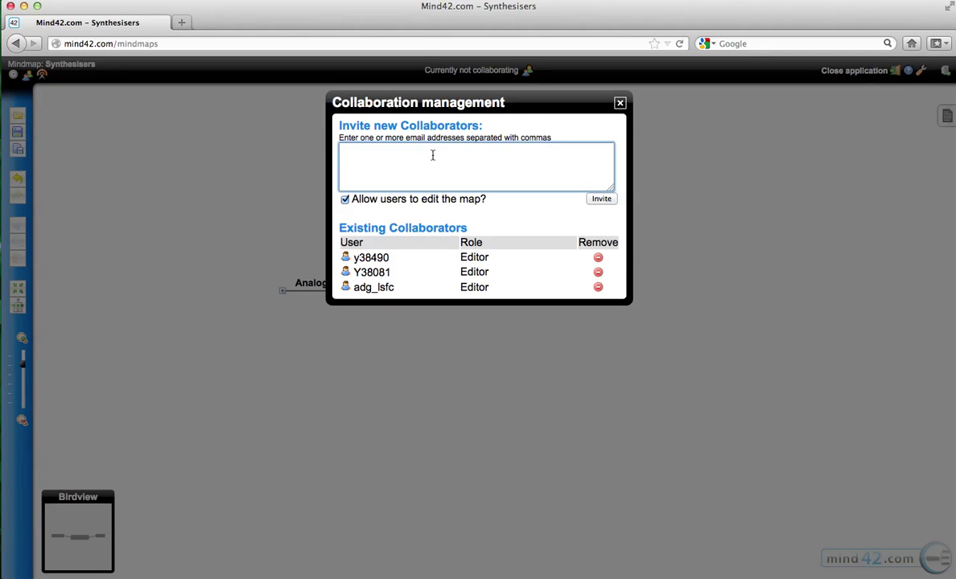
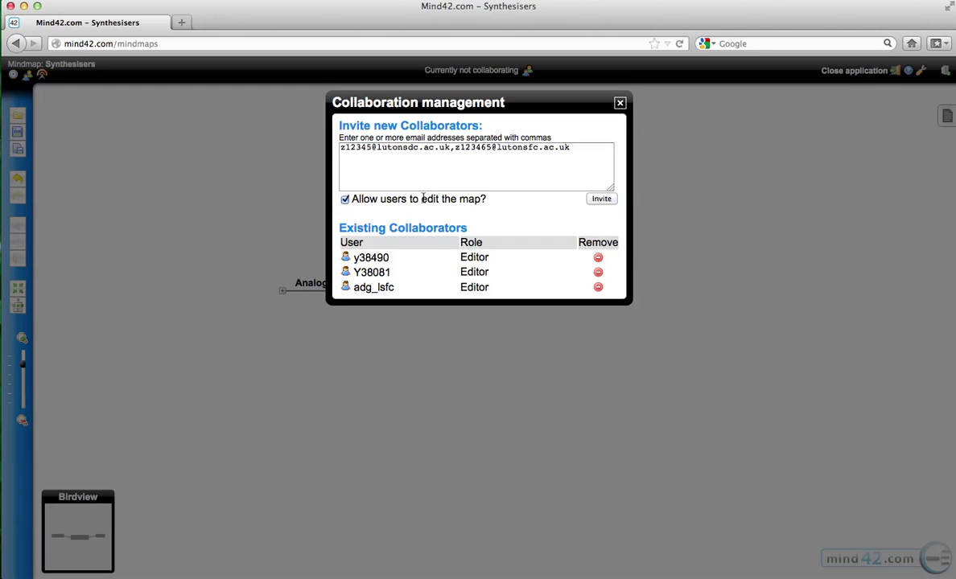
{"action": "left_click", "coordinate": [601, 199]}
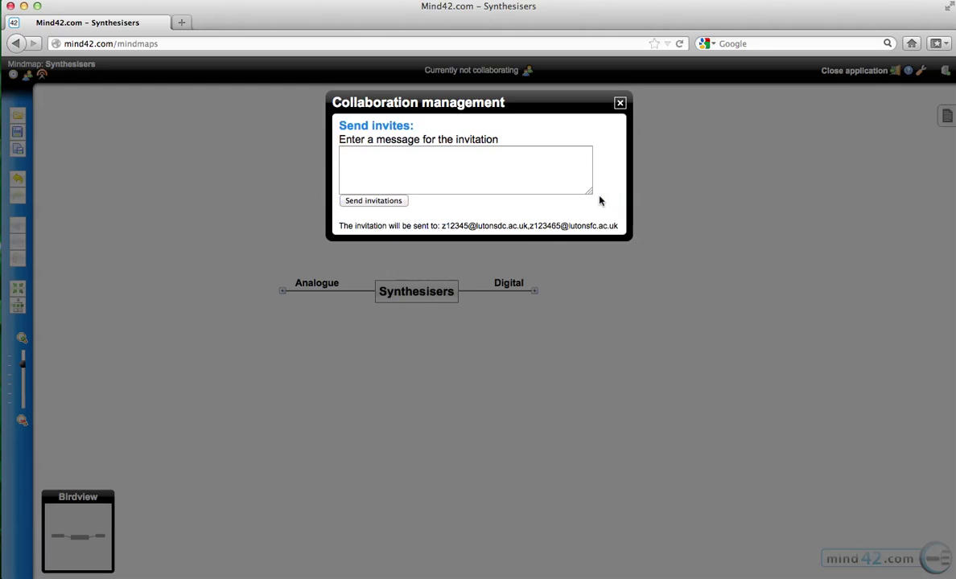
Write the invitation message 'Click here to view the mind map' and close the window.
{"action": "left_click", "coordinate": [460, 173]}
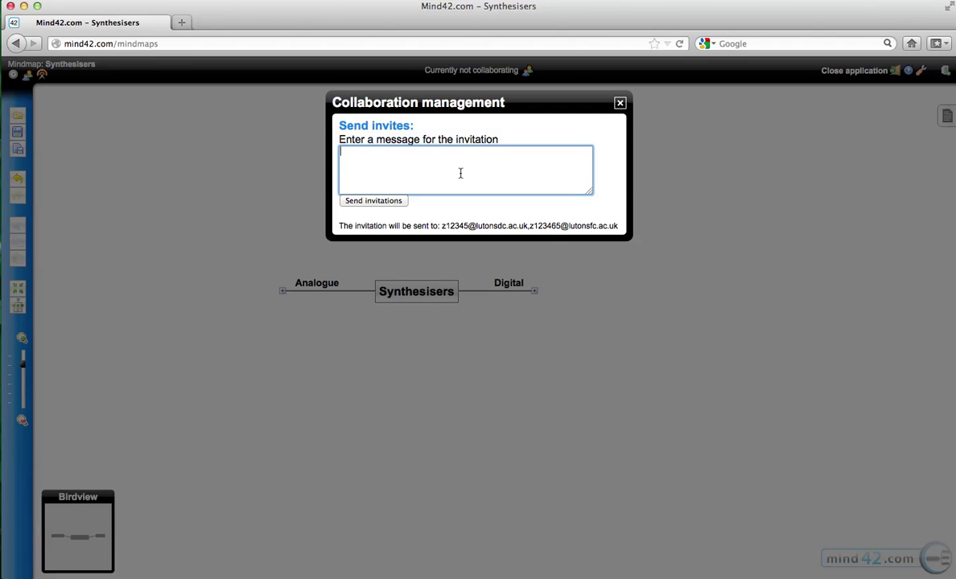
{"action": "type", "text": "Click here to view the mi"}
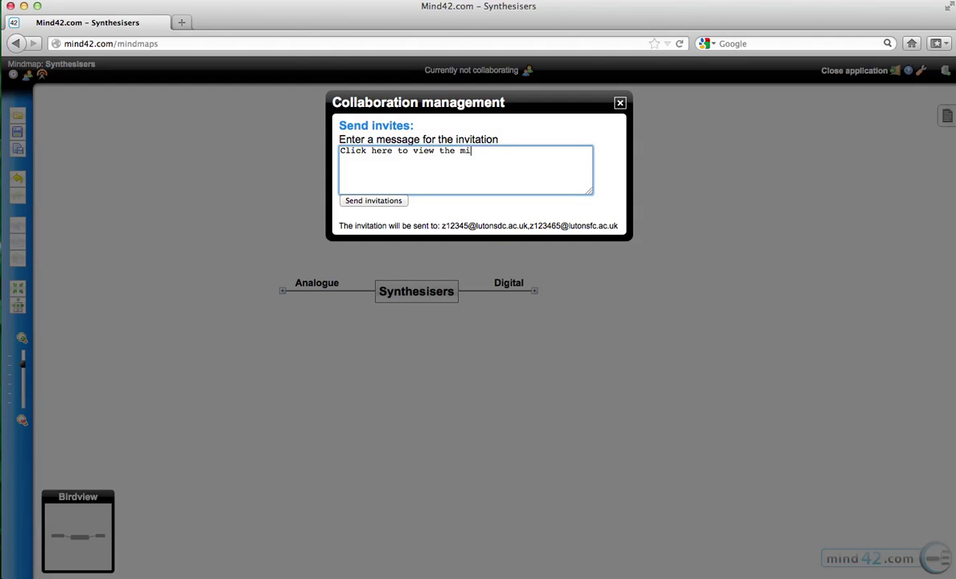
{"action": "type", "text": "nd map"}
{"action": "left_click", "coordinate": [620, 102]}
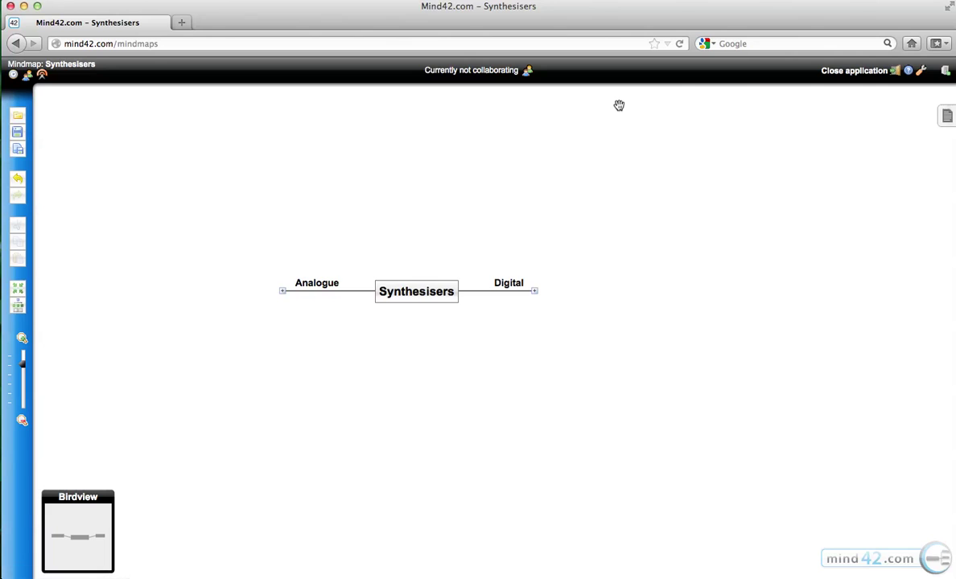
{"action": "left_click", "coordinate": [527, 71]}
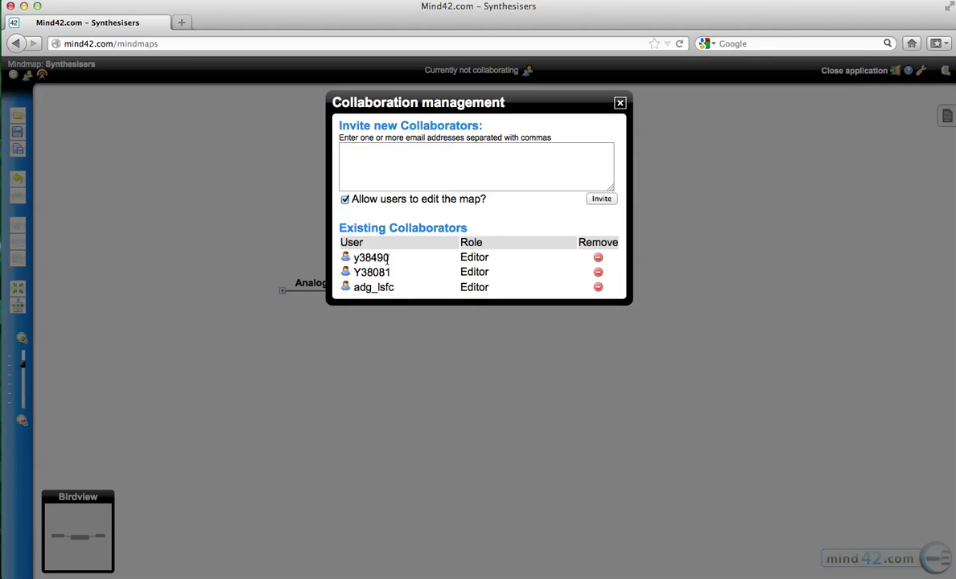
{"action": "left_click", "coordinate": [619, 103]}
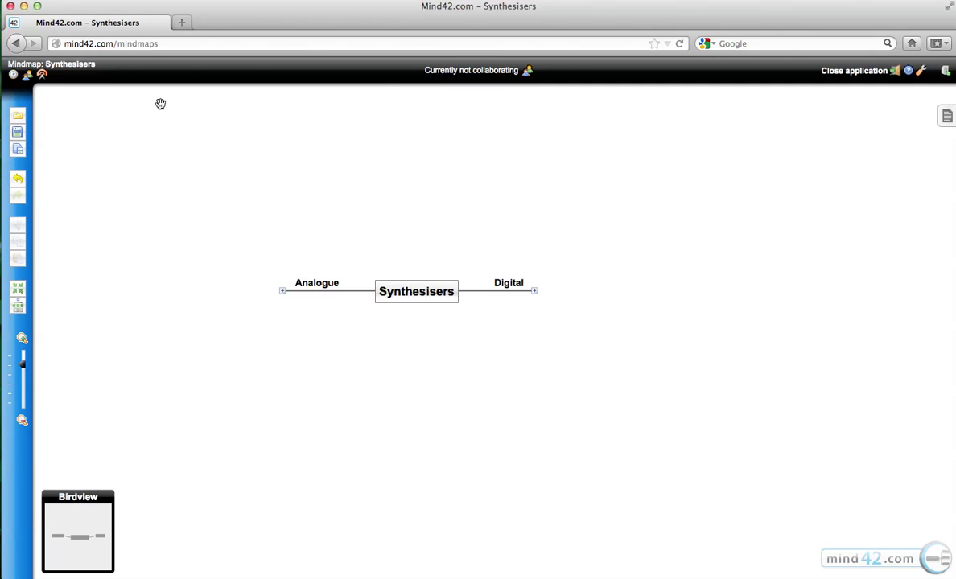
{"action": "left_click", "coordinate": [13, 74]}
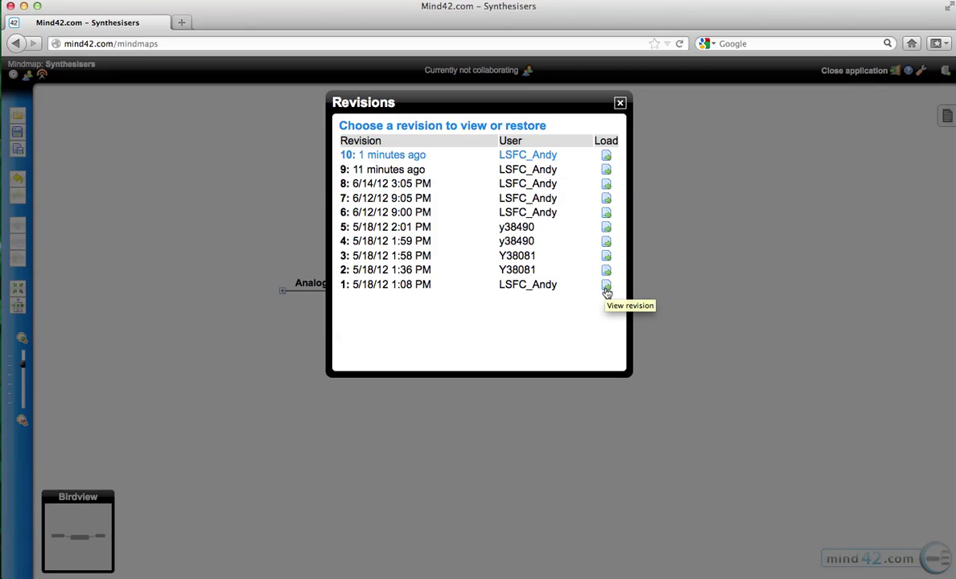
{"action": "left_click", "coordinate": [620, 103]}
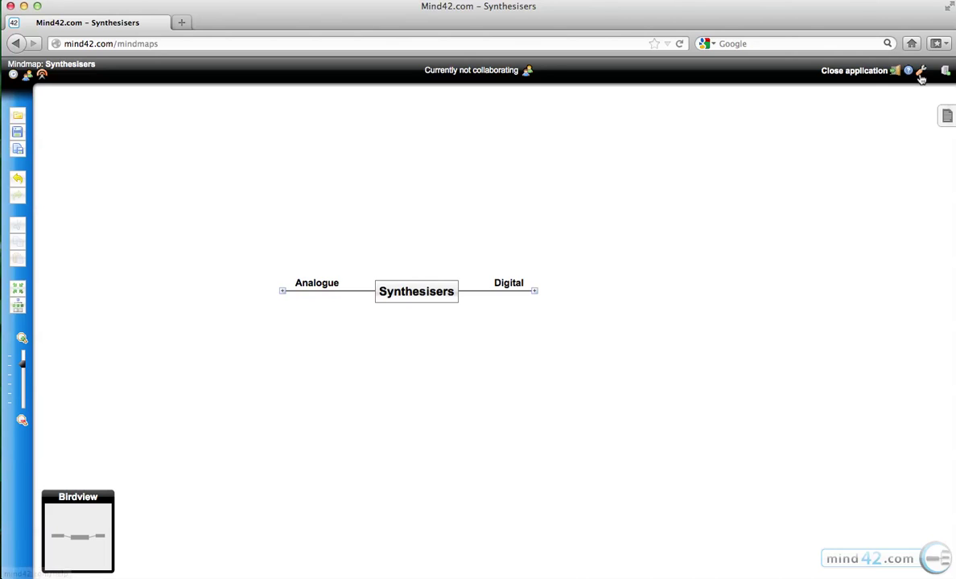
In the settings window, switch change notification e-mails on and back off.
{"action": "left_click", "coordinate": [921, 72]}
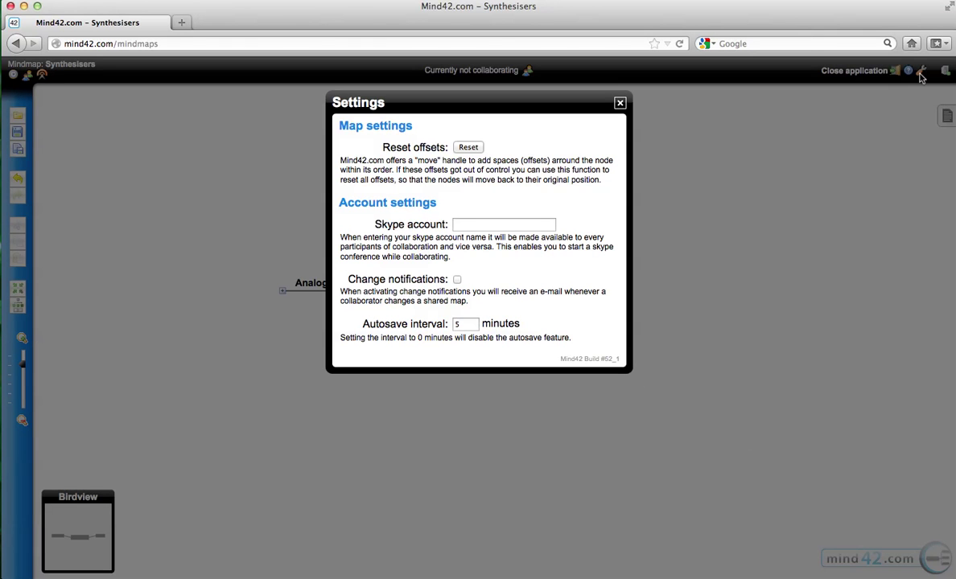
{"action": "left_click", "coordinate": [457, 280]}
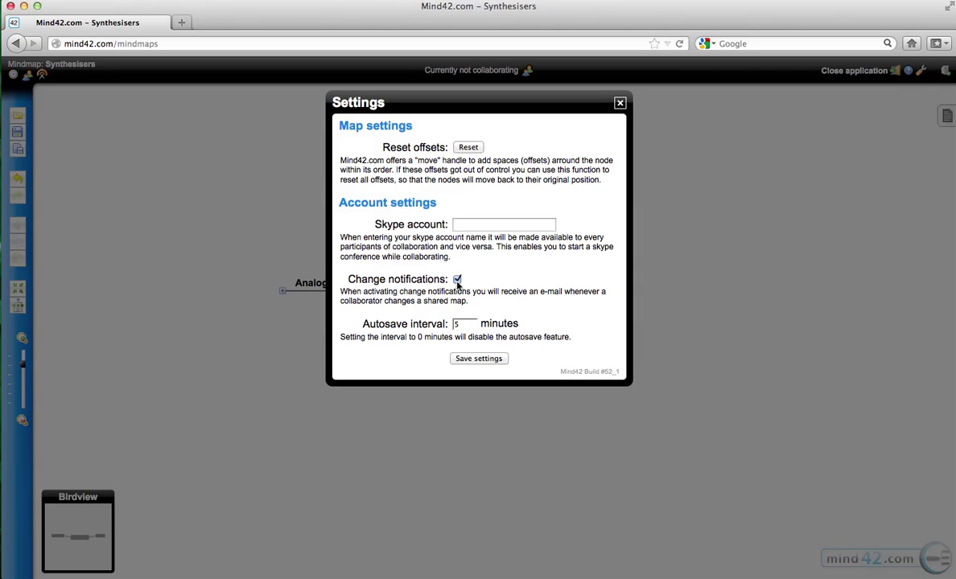
{"action": "left_click", "coordinate": [457, 280]}
Close Settings, then open the notes panel with Digital selected and hide it again.
{"action": "left_click", "coordinate": [620, 104]}
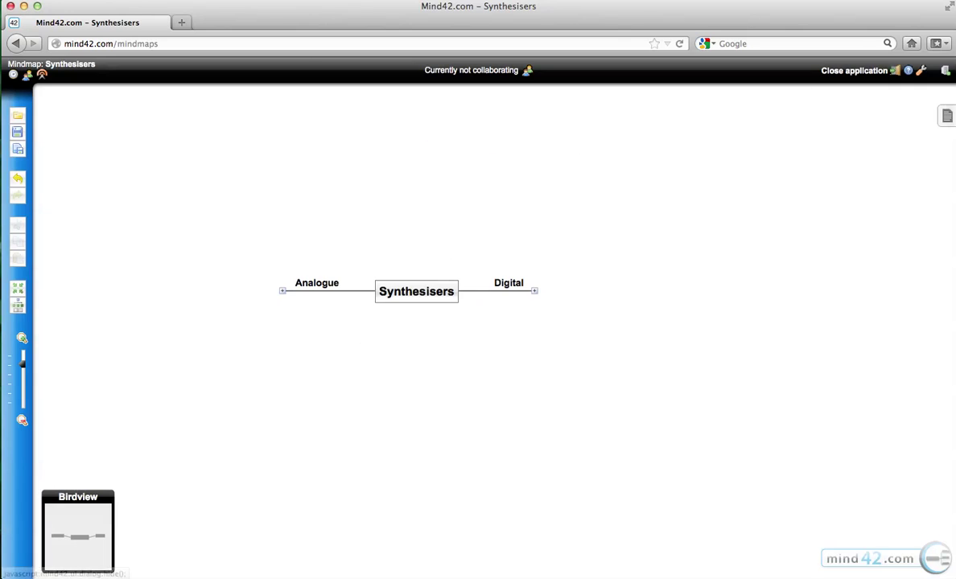
{"action": "left_click", "coordinate": [947, 116]}
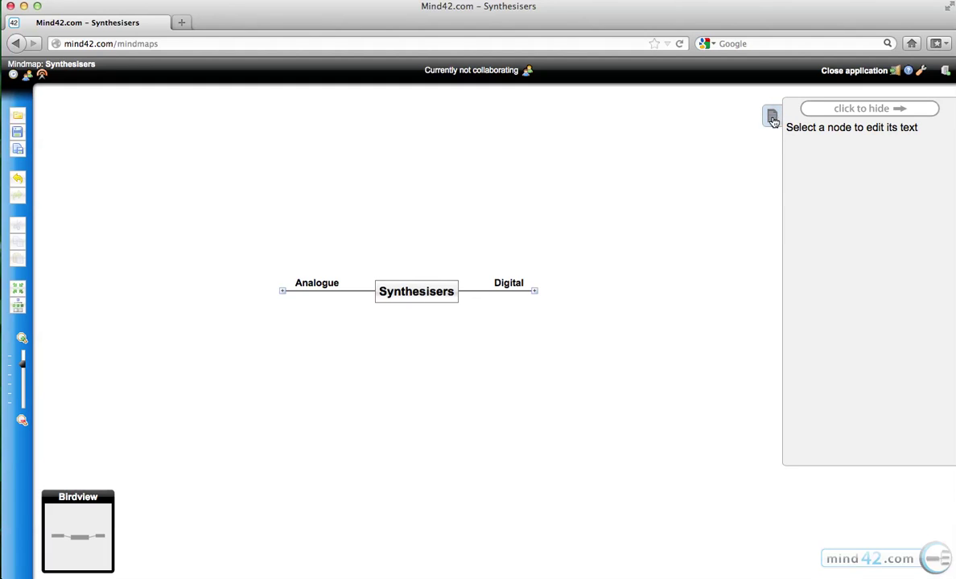
{"action": "left_click", "coordinate": [507, 284]}
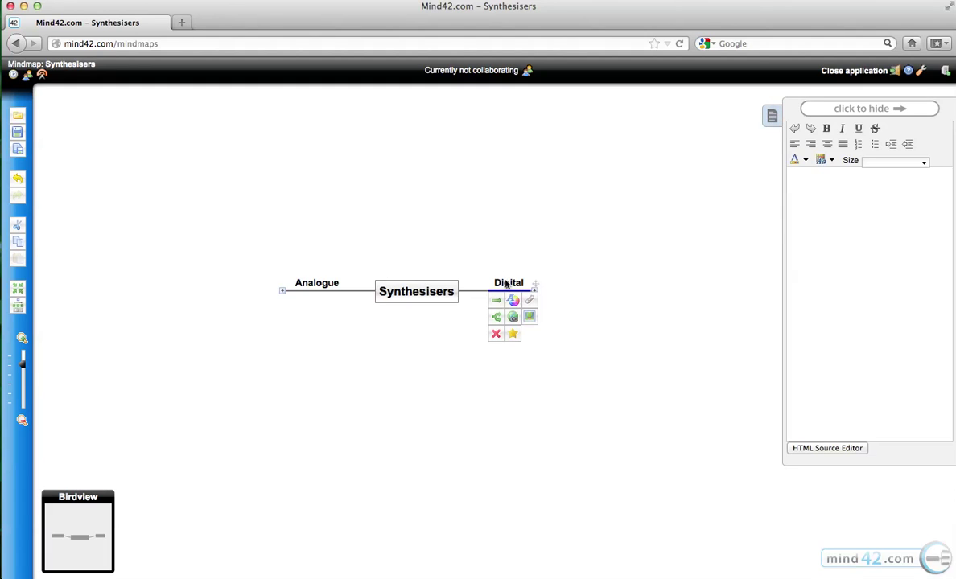
{"action": "left_click", "coordinate": [889, 109]}
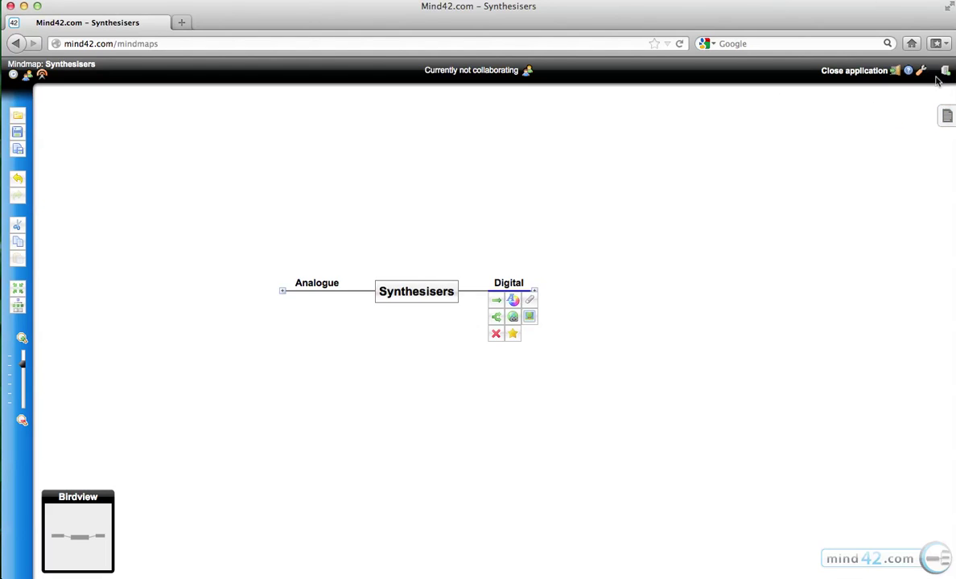